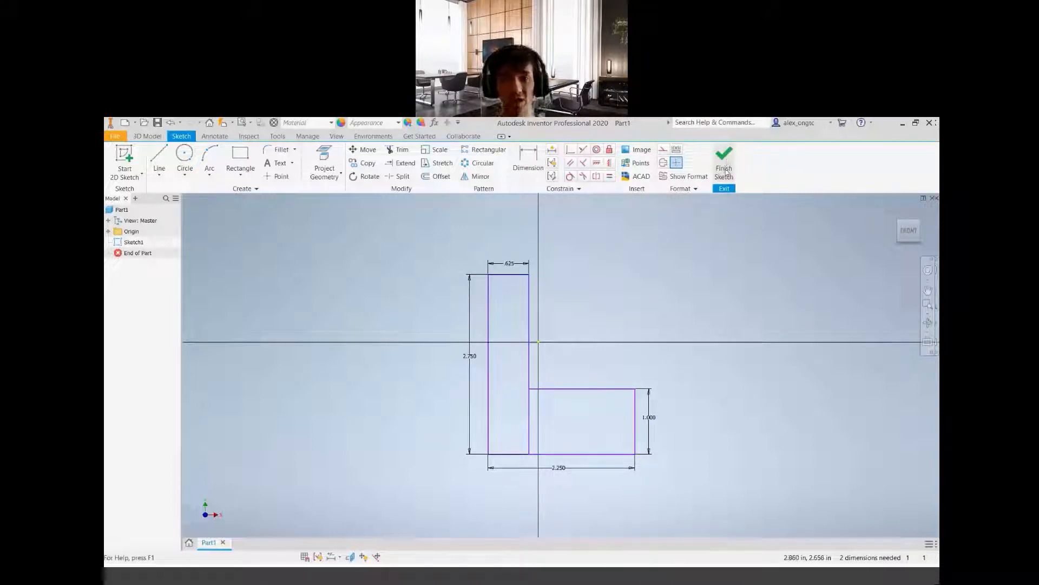
Finish the L-shaped sketch and extrude both of its profiles by 1.5 in.
{"action": "left_click", "coordinate": [725, 169]}
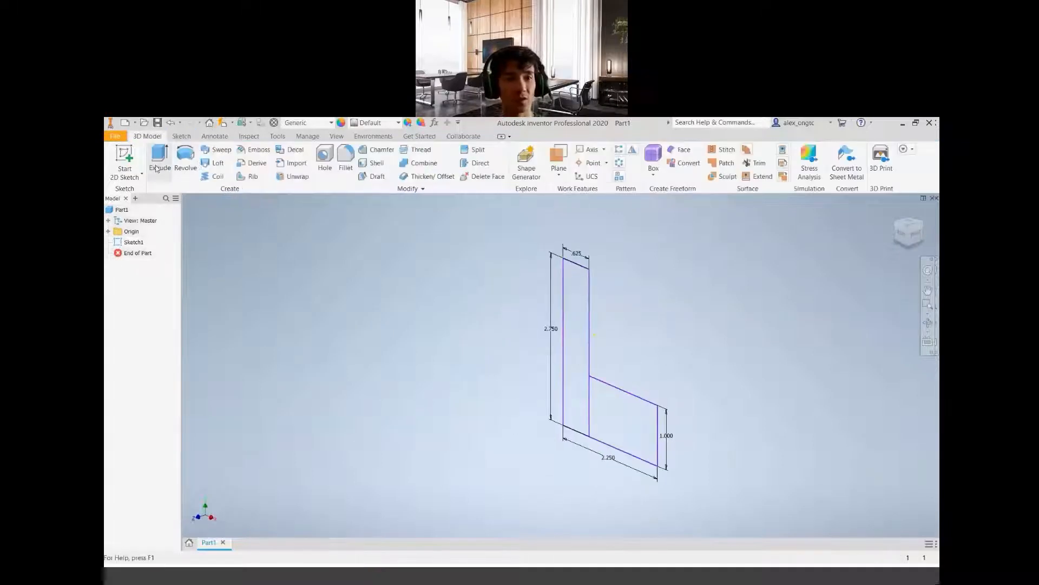
{"action": "left_click", "coordinate": [160, 163]}
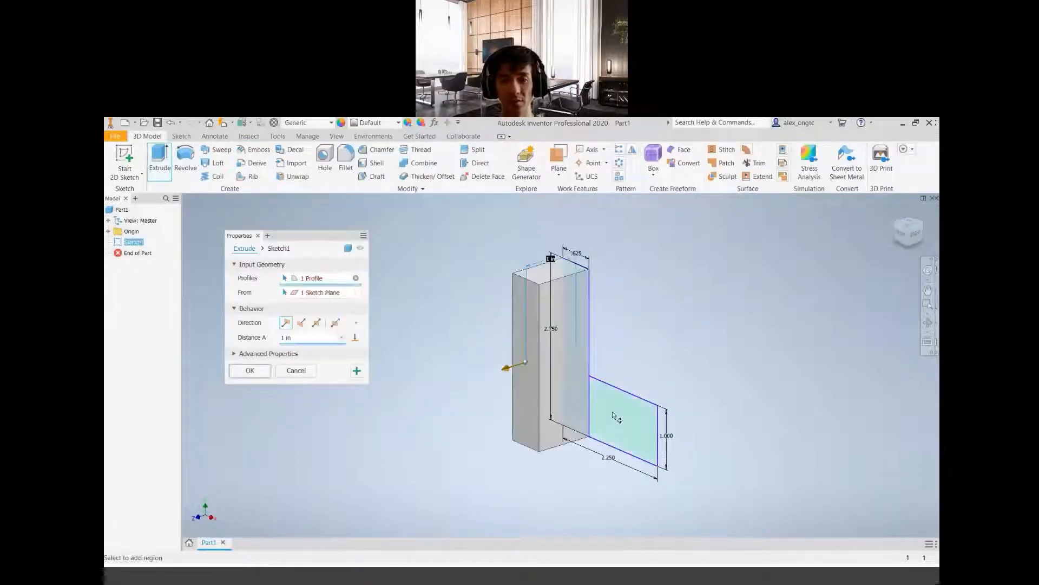
{"action": "left_click_drag", "start_coordinate": [310, 340], "coordinate": [125, 326]}
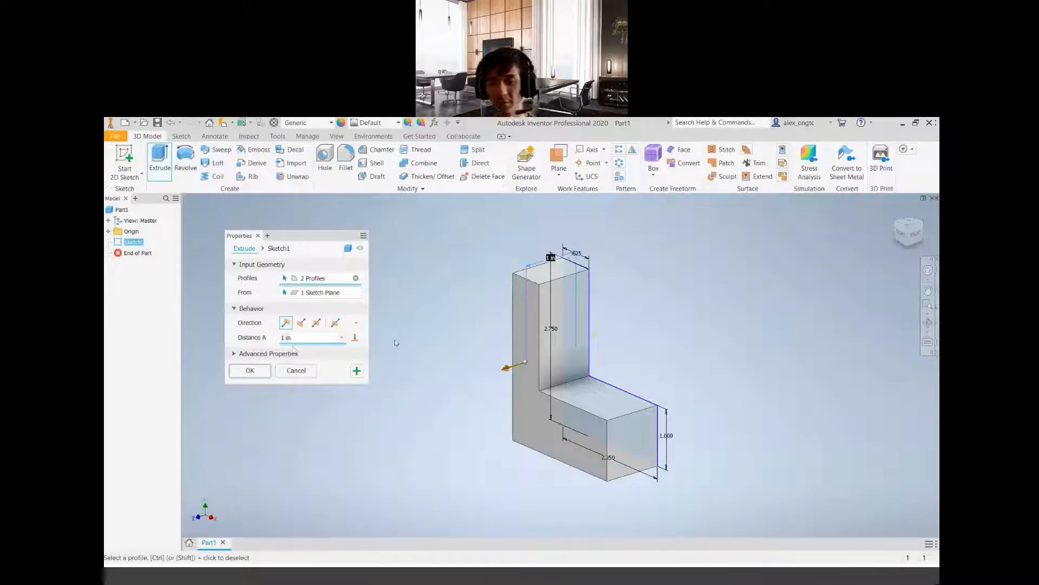
{"action": "type", "text": "1.5"}
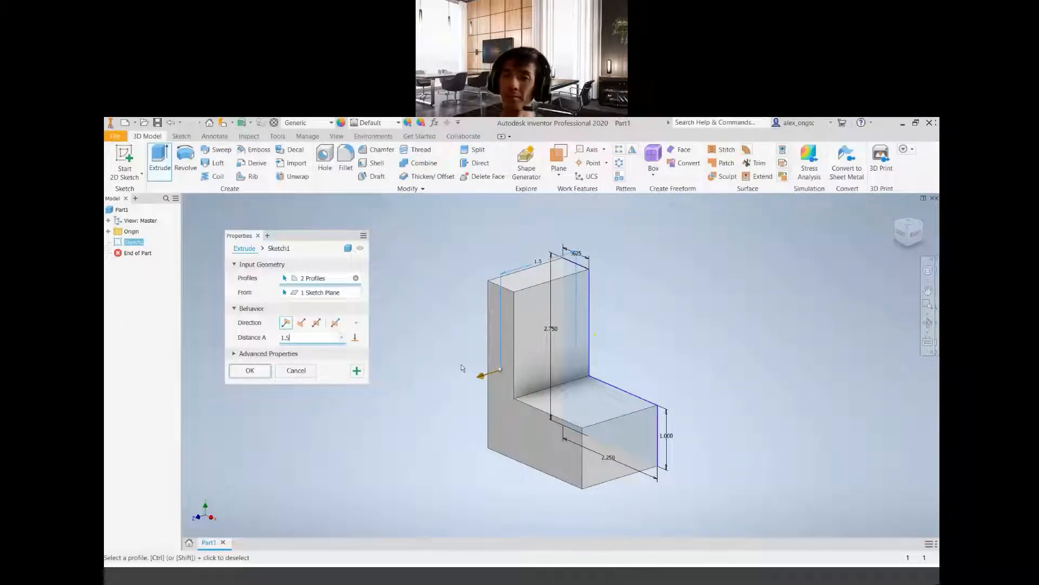
{"action": "left_click", "coordinate": [250, 372]}
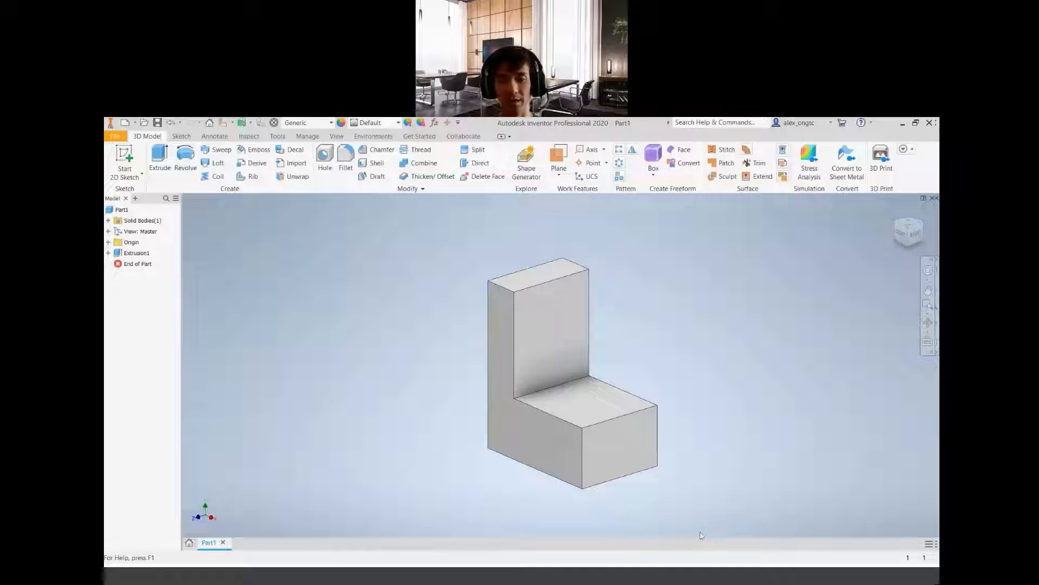
Fillet the upright's two top corner edges and the base's two front vertical edges with a 0.75 in radius, checking the PDF drawing for the radius.
{"action": "key", "text": "alt+Tab"}
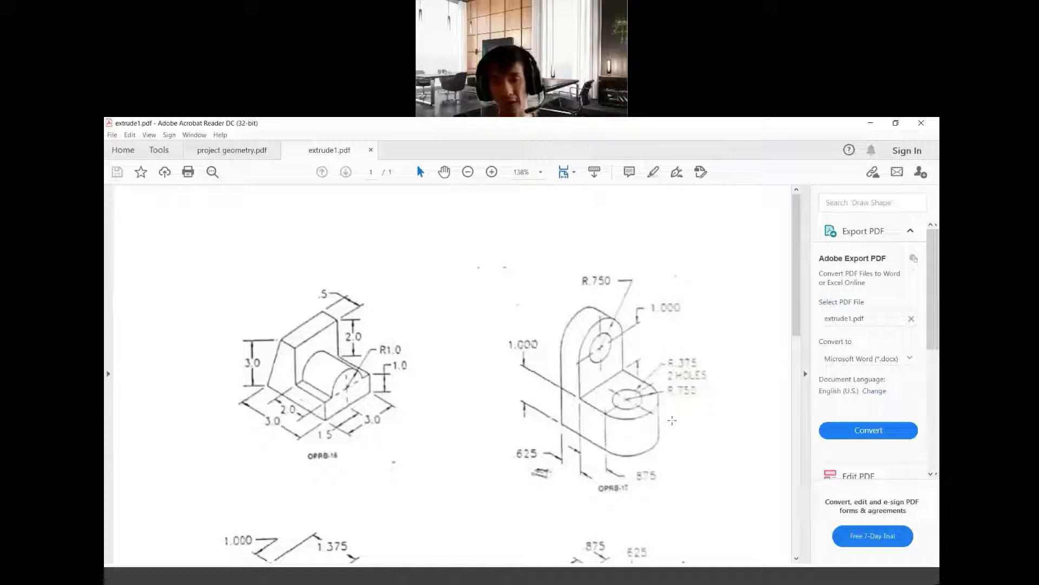
{"action": "left_click", "coordinate": [457, 579]}
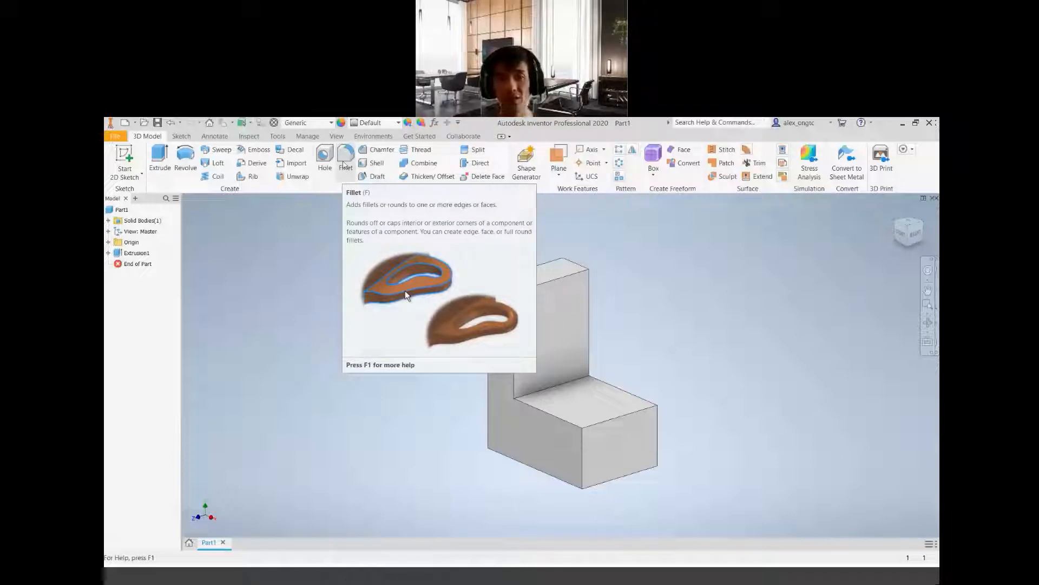
{"action": "left_click", "coordinate": [344, 160]}
{"action": "left_click_drag", "start_coordinate": [327, 212], "coordinate": [340, 293]}
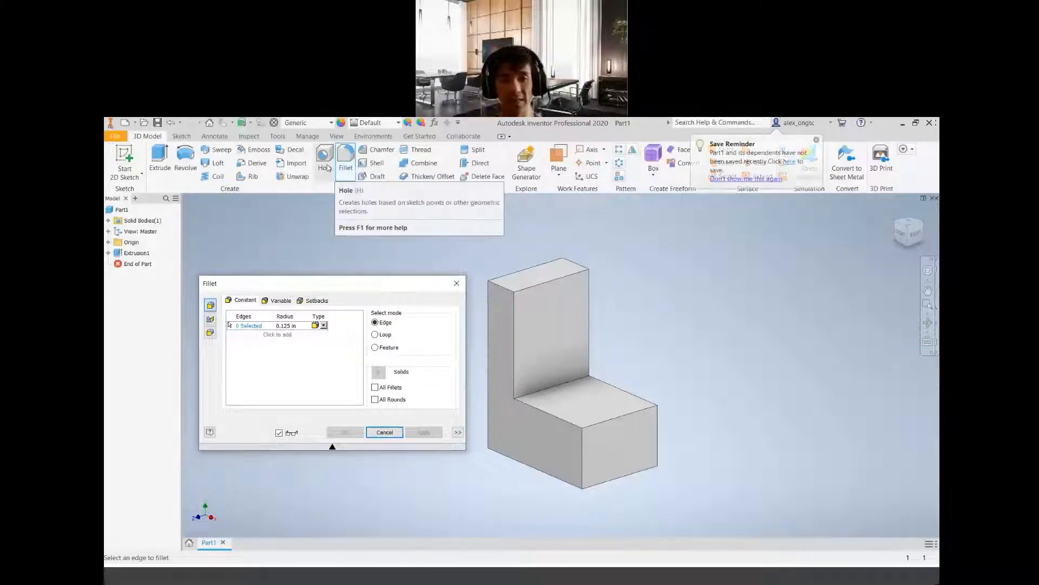
{"action": "left_click", "coordinate": [285, 327]}
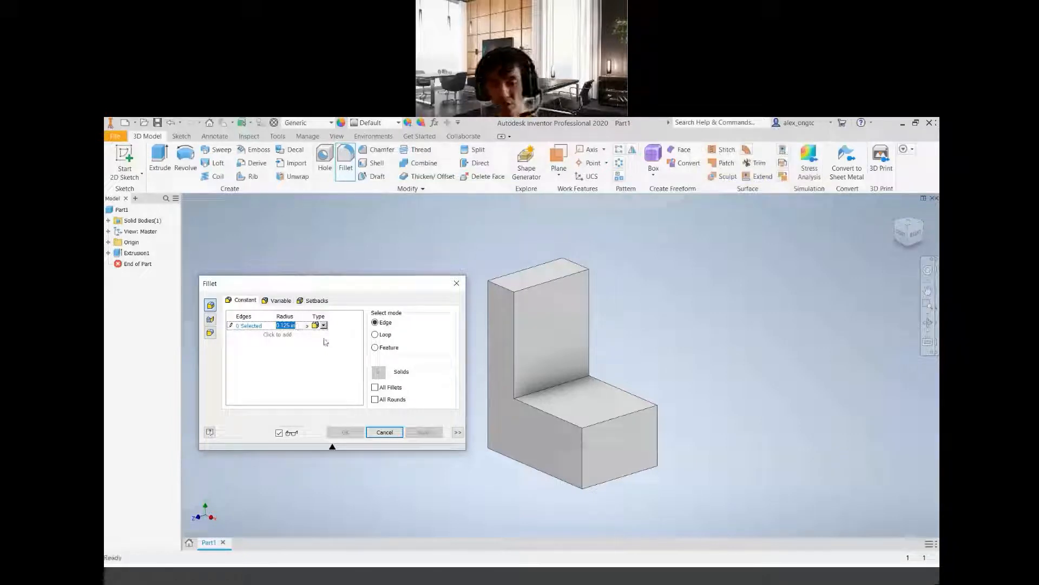
{"action": "type", "text": "0.75"}
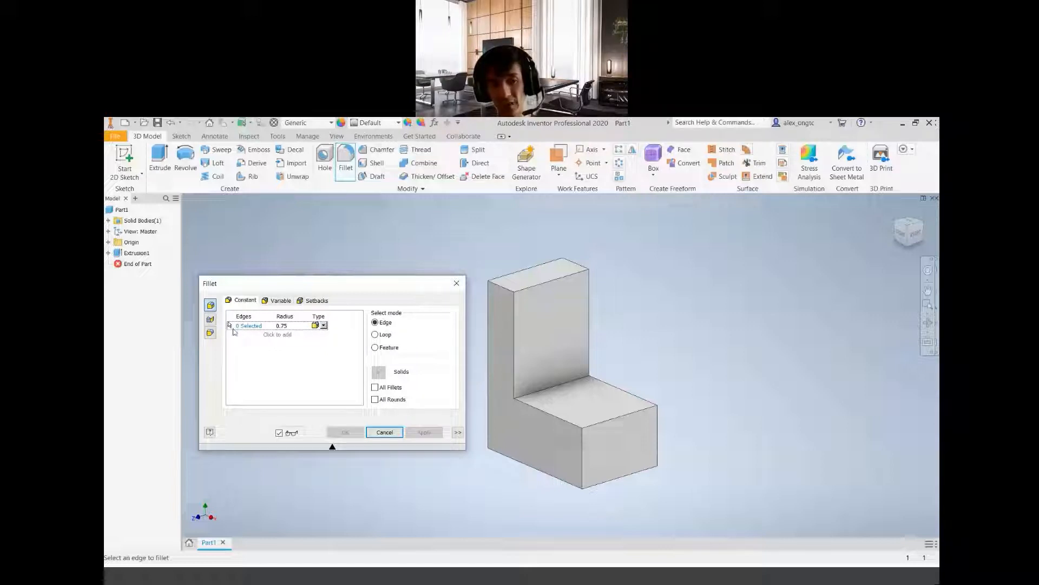
{"action": "left_click", "coordinate": [505, 288]}
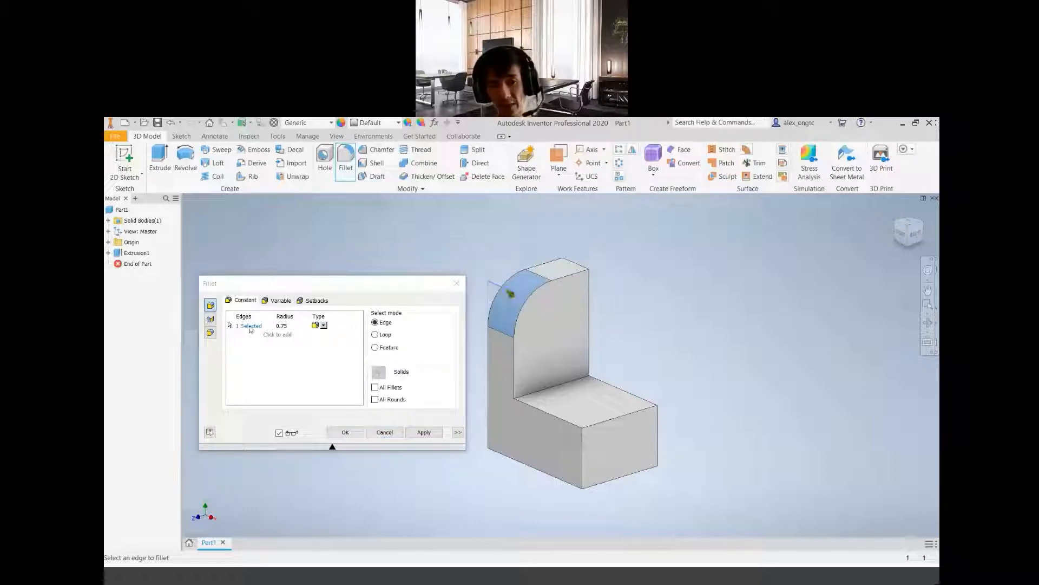
{"action": "left_click", "coordinate": [579, 266]}
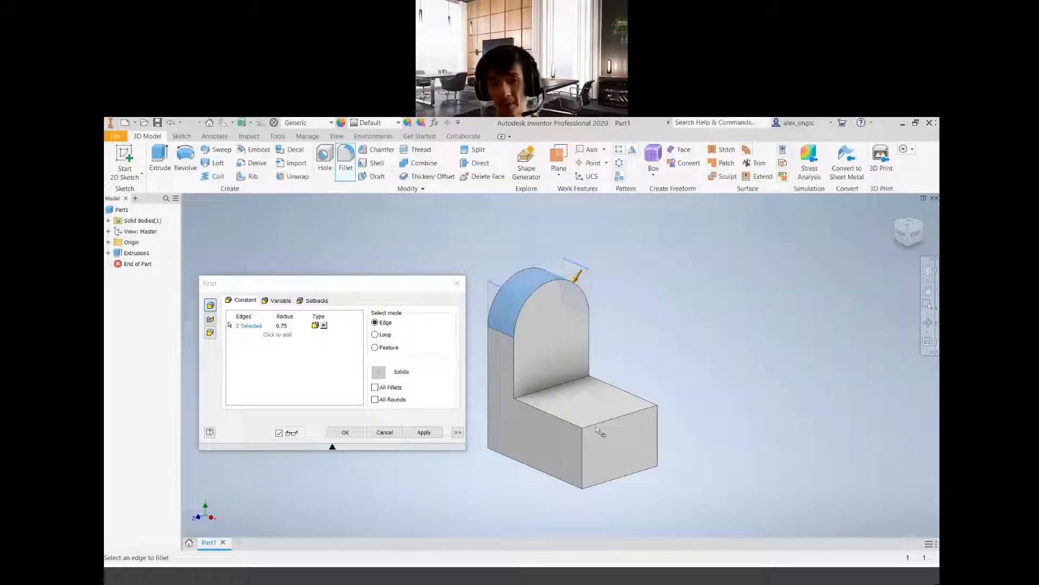
{"action": "left_click", "coordinate": [582, 459]}
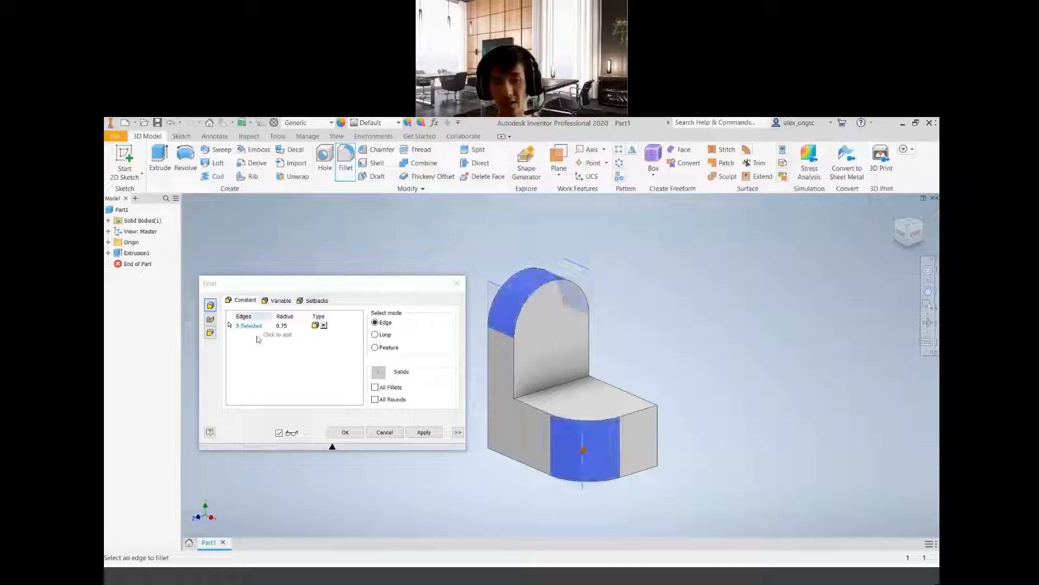
{"action": "left_click", "coordinate": [659, 434]}
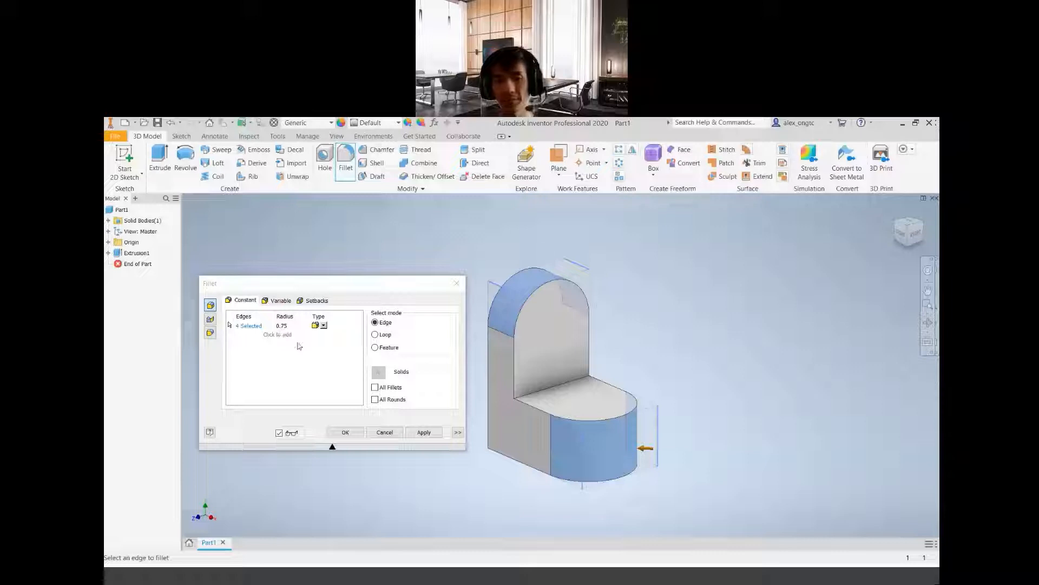
{"action": "left_click", "coordinate": [426, 436]}
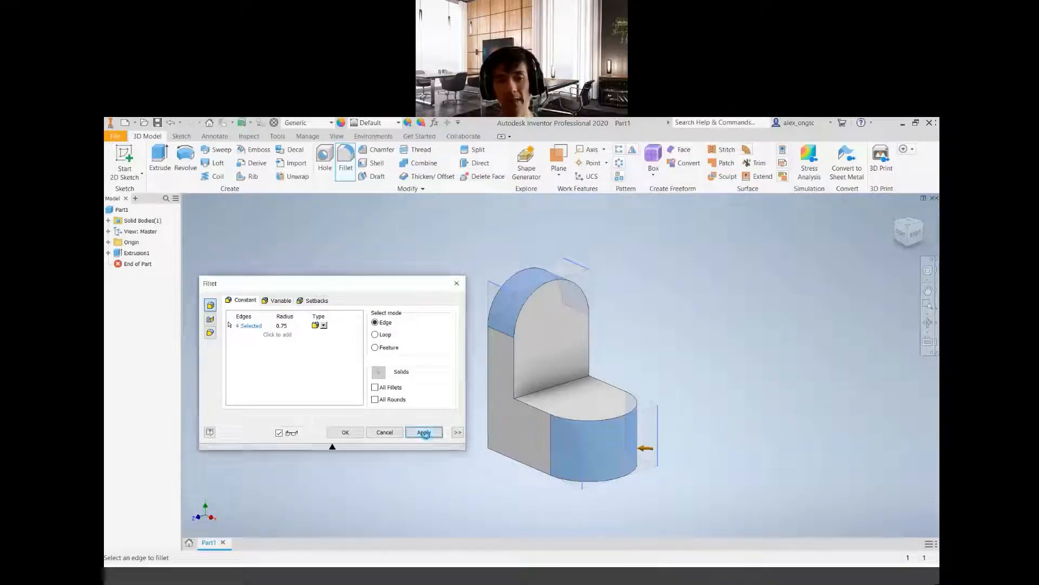
{"action": "left_click", "coordinate": [377, 436]}
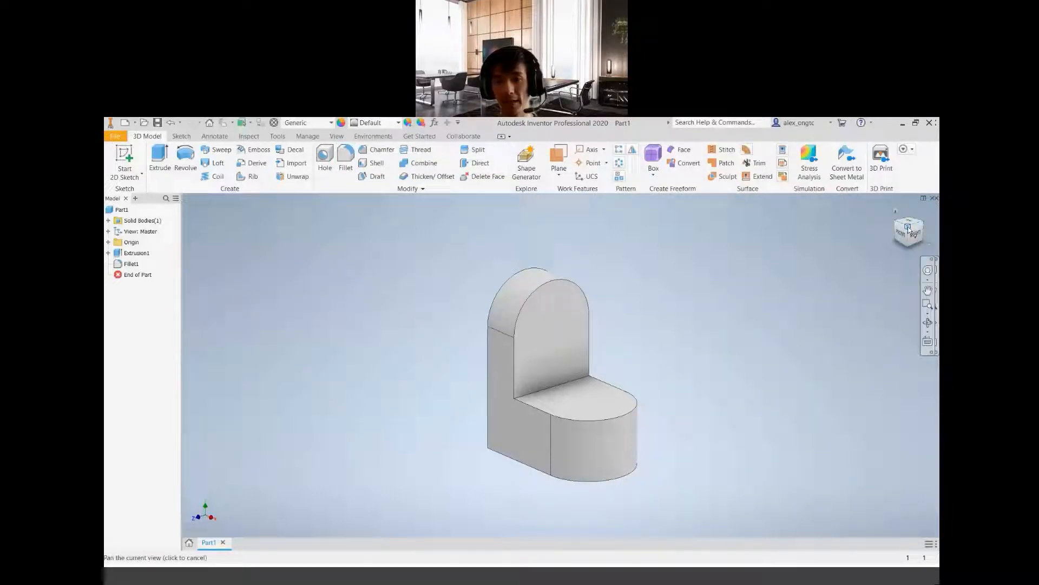
Compare the filleted part with drawing OPRB-17 in extrude1.pdf, checking the radius and placement of the two holes.
{"action": "scroll", "coordinate": [726, 460], "scroll_direction": "up", "scroll_amount": 2}
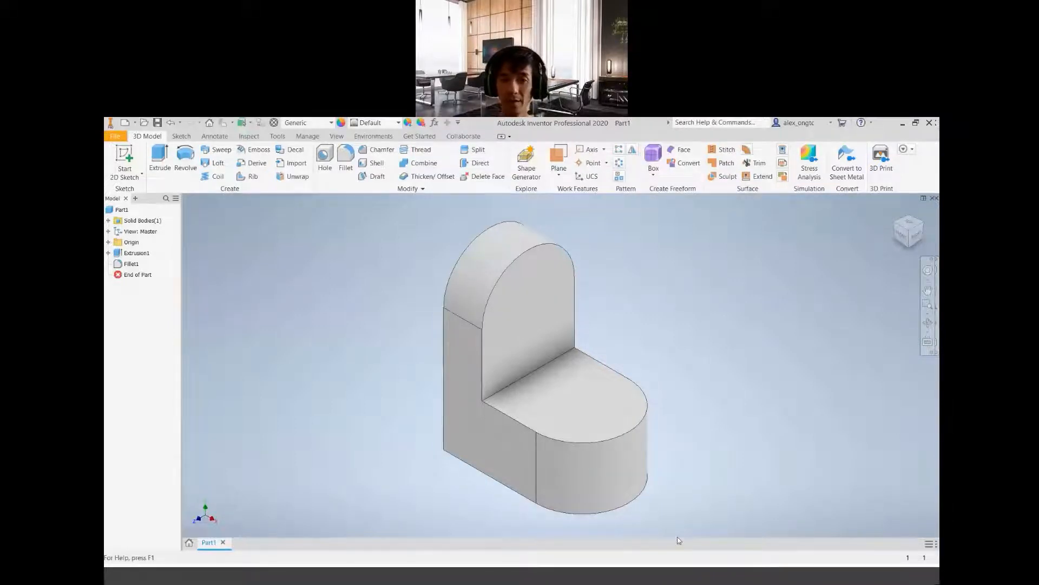
{"action": "key", "text": "alt+Tab"}
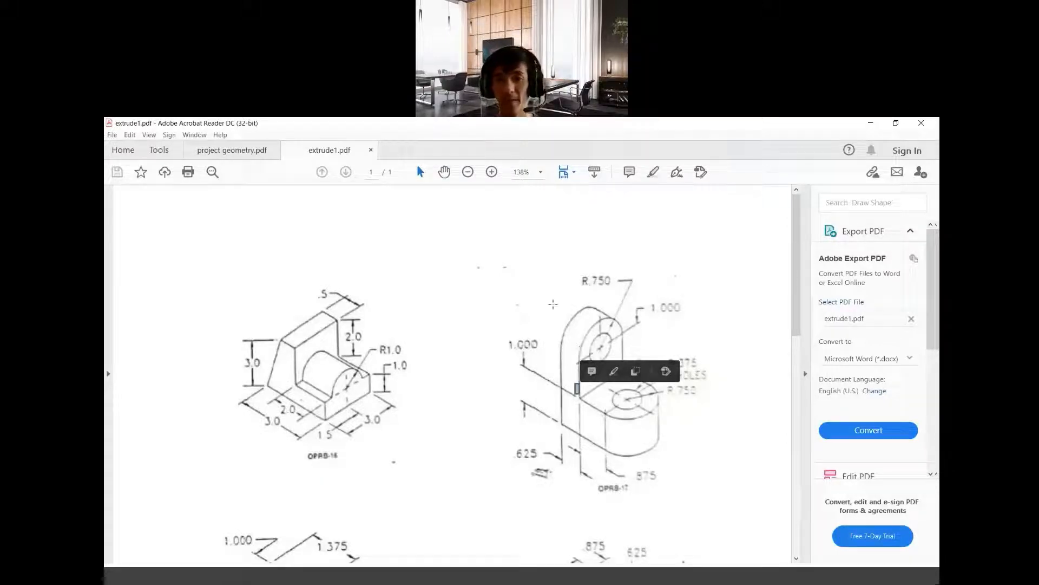
{"action": "left_click", "coordinate": [481, 317]}
{"action": "left_click", "coordinate": [420, 226]}
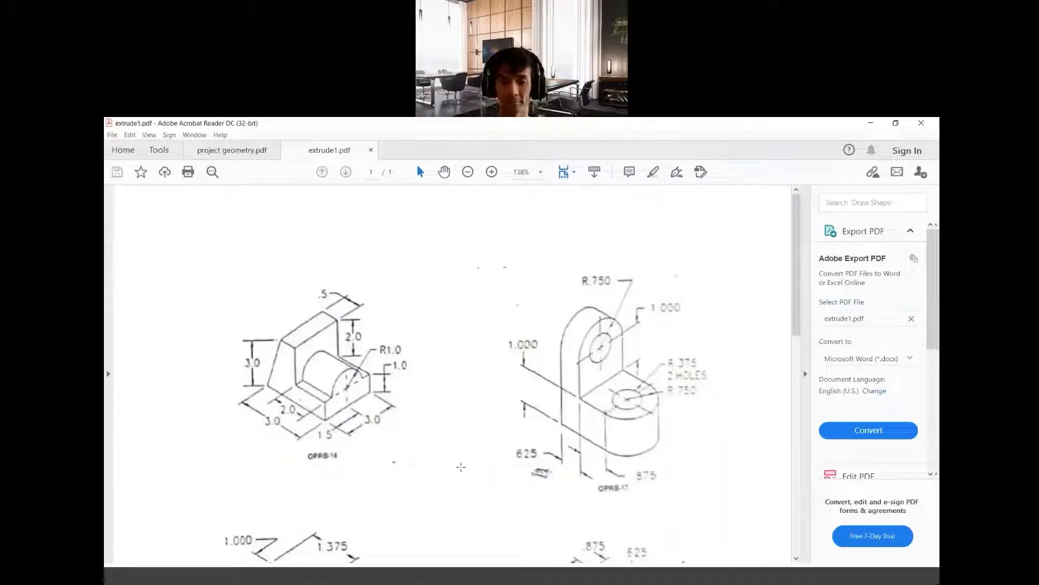
{"action": "left_click", "coordinate": [469, 577]}
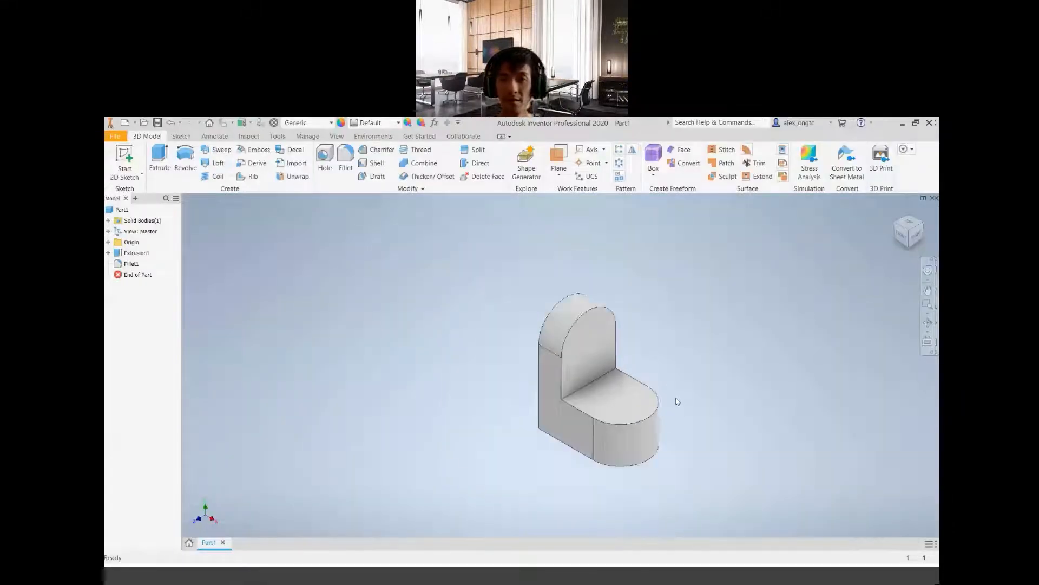
{"action": "middle_click_drag", "start_coordinate": [655, 388], "coordinate": [597, 393]}
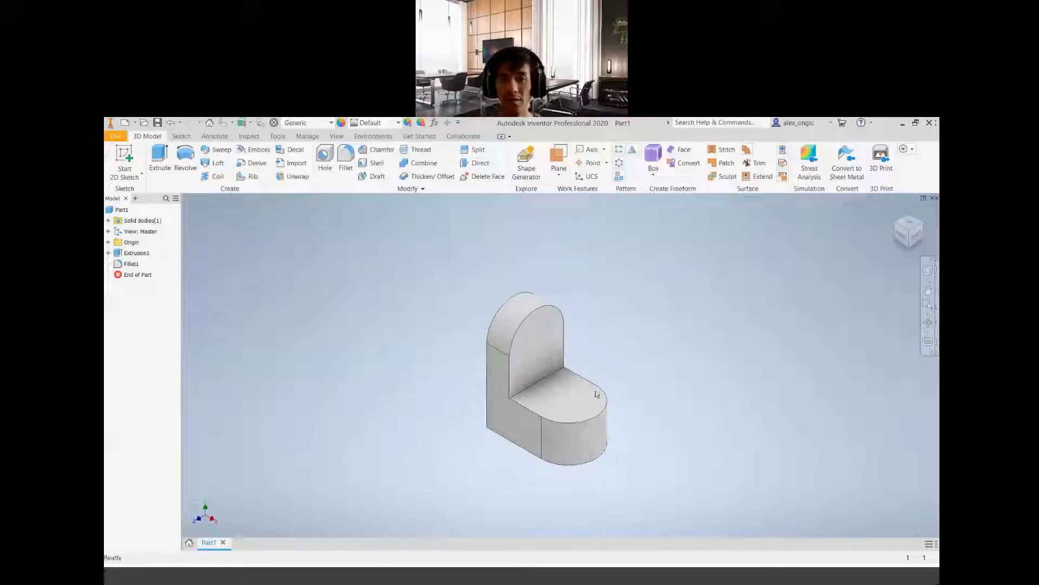
{"action": "left_click", "coordinate": [596, 394]}
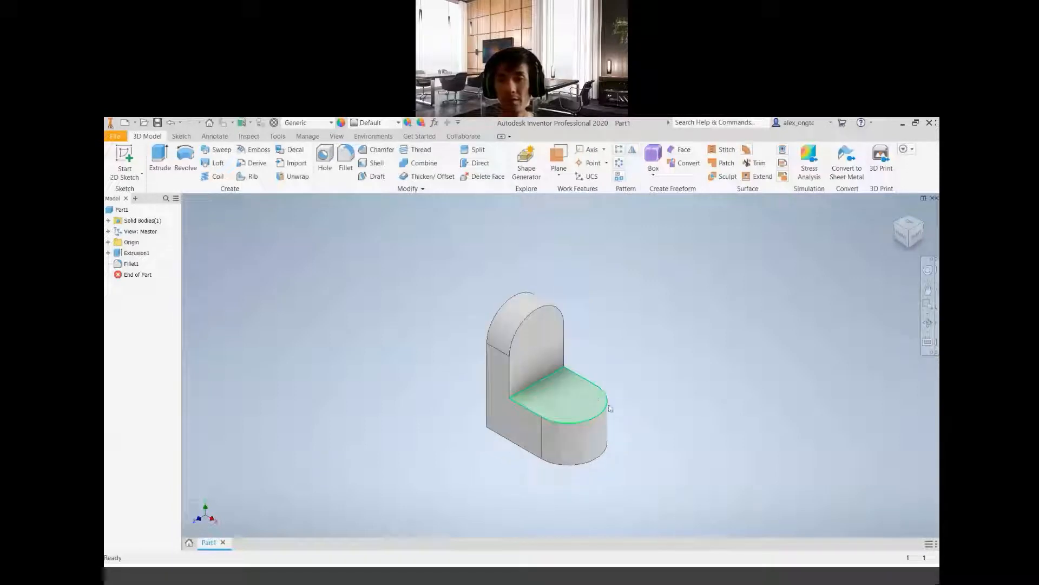
{"action": "scroll", "coordinate": [634, 372], "scroll_direction": "down", "scroll_amount": 5}
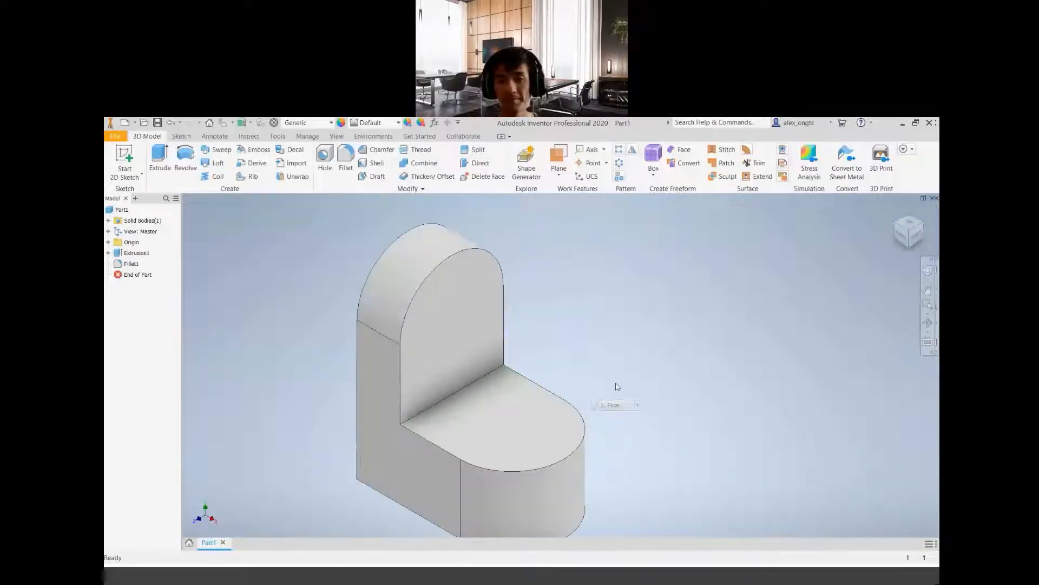
{"action": "scroll", "coordinate": [638, 441], "scroll_direction": "up", "scroll_amount": 4}
{"action": "middle_click_drag", "start_coordinate": [650, 444], "coordinate": [673, 435]}
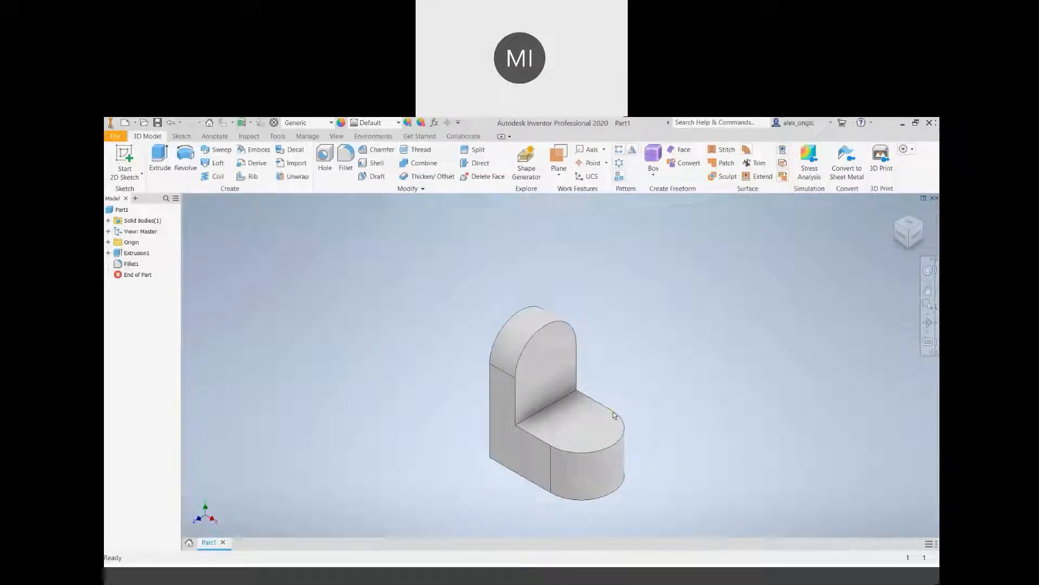
{"action": "scroll", "coordinate": [319, 379], "scroll_direction": "up", "scroll_amount": 3}
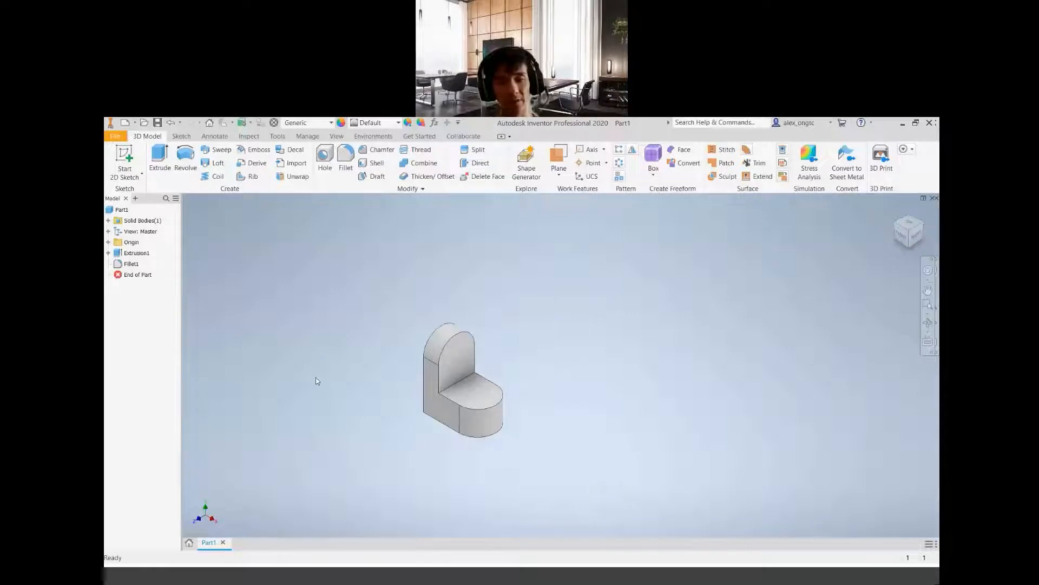
{"action": "scroll", "coordinate": [486, 366], "scroll_direction": "down", "scroll_amount": 3}
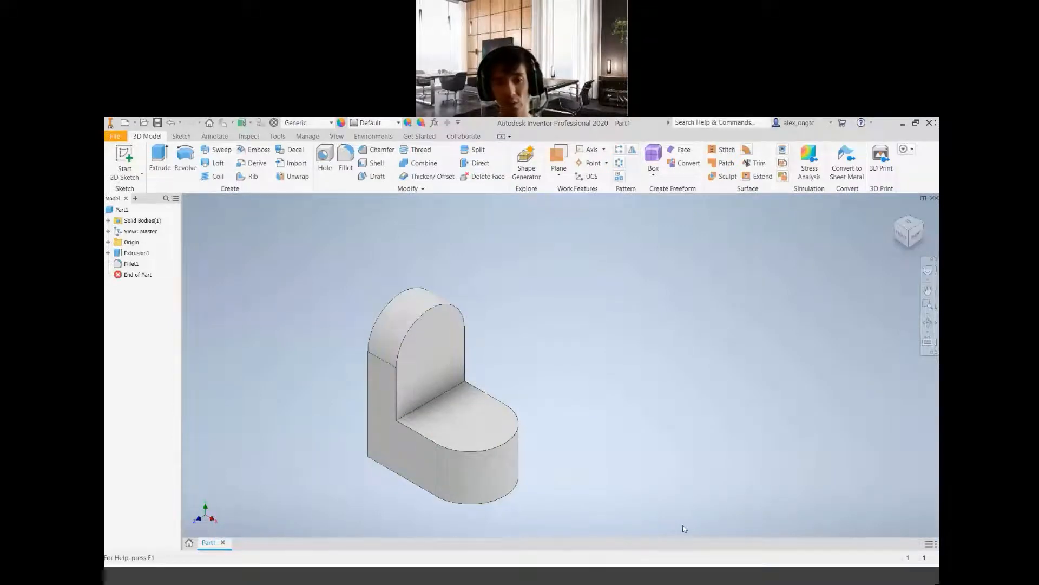
{"action": "key", "text": "alt+Tab"}
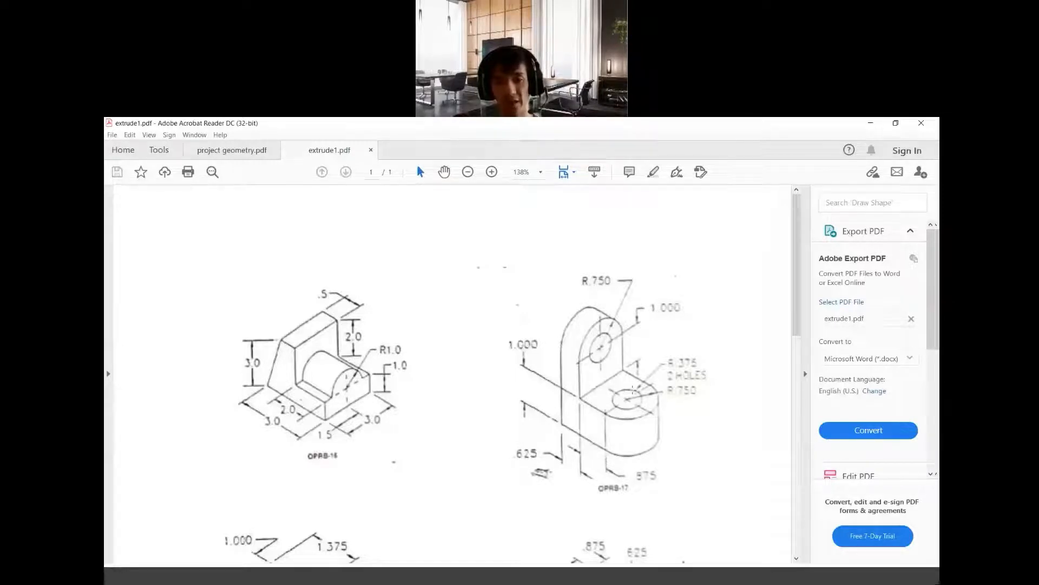
{"action": "left_click", "coordinate": [469, 581]}
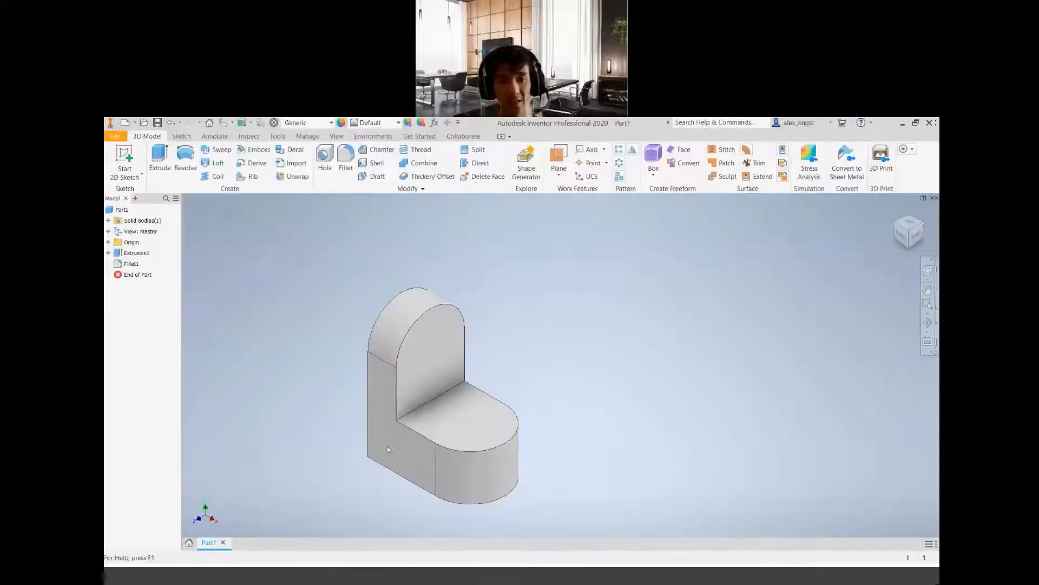
Place a simple through-all hole on the upright's back face, concentric with the face's rounded top.
{"action": "left_click", "coordinate": [325, 169]}
{"action": "middle_click_drag", "start_coordinate": [641, 412], "coordinate": [637, 358]}
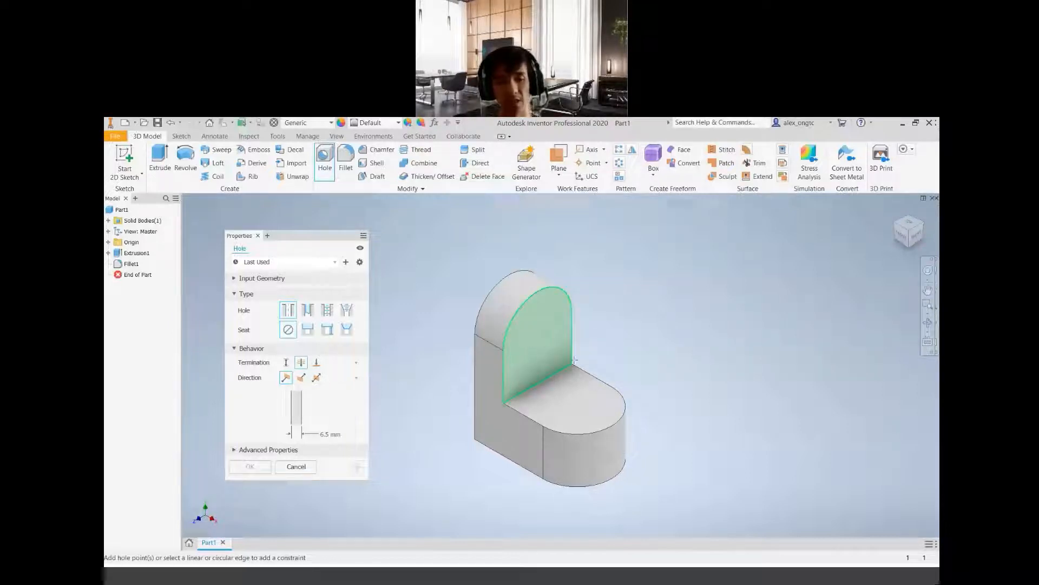
{"action": "middle_click_drag", "start_coordinate": [557, 366], "coordinate": [525, 386], "text": "shift"}
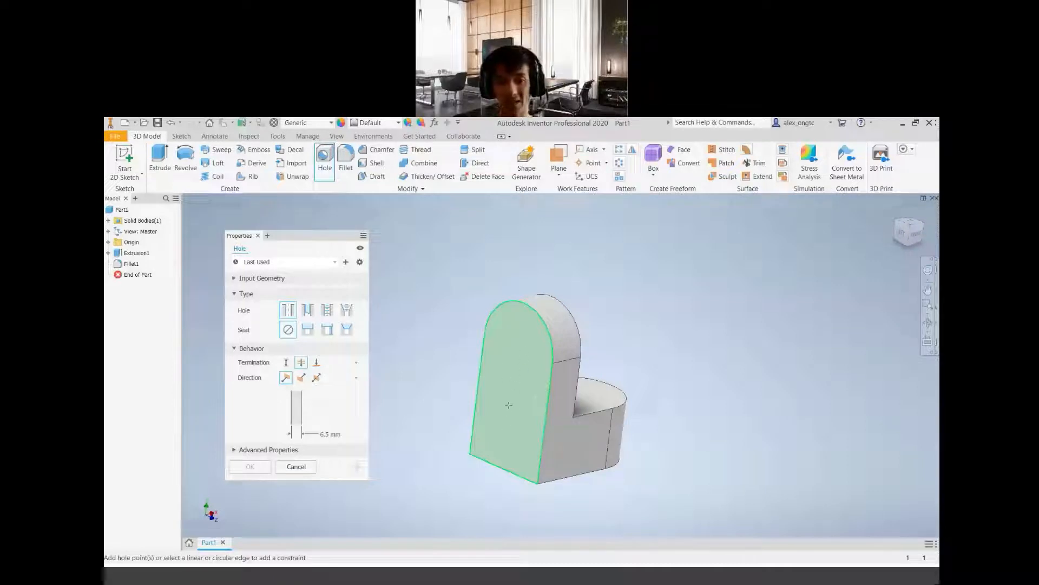
{"action": "left_click", "coordinate": [511, 404]}
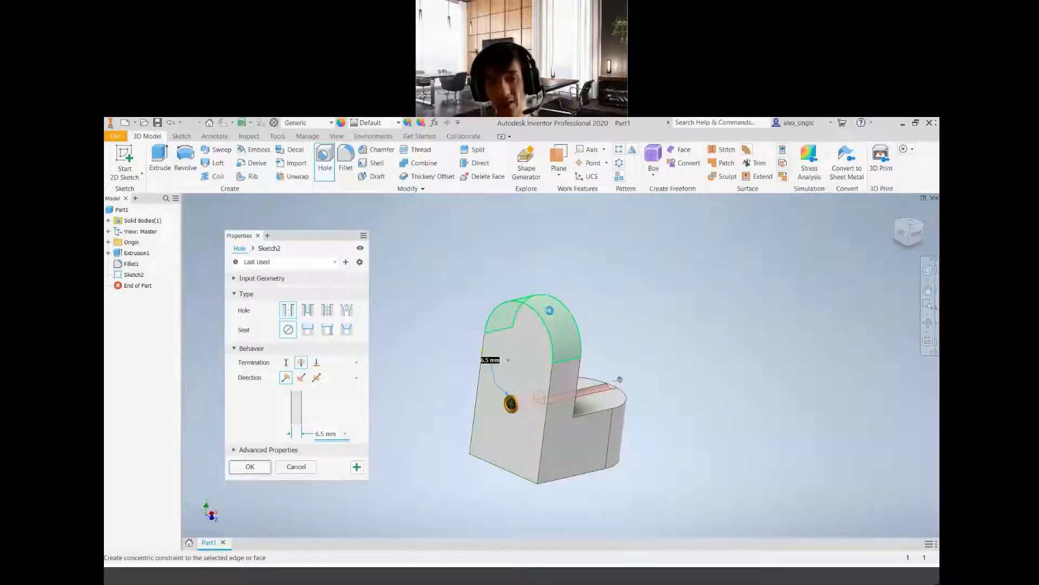
{"action": "left_click", "coordinate": [550, 314]}
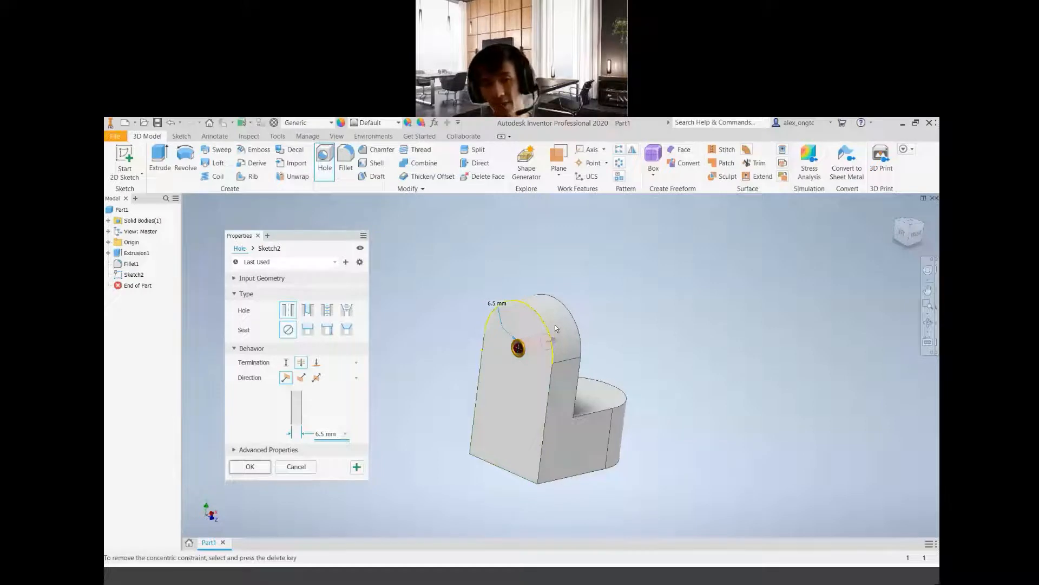
Set the upright hole's diameter to 0.75 in, check it against the two-hole radius note in extrude1.pdf, and create the hole.
{"action": "left_click", "coordinate": [346, 434]}
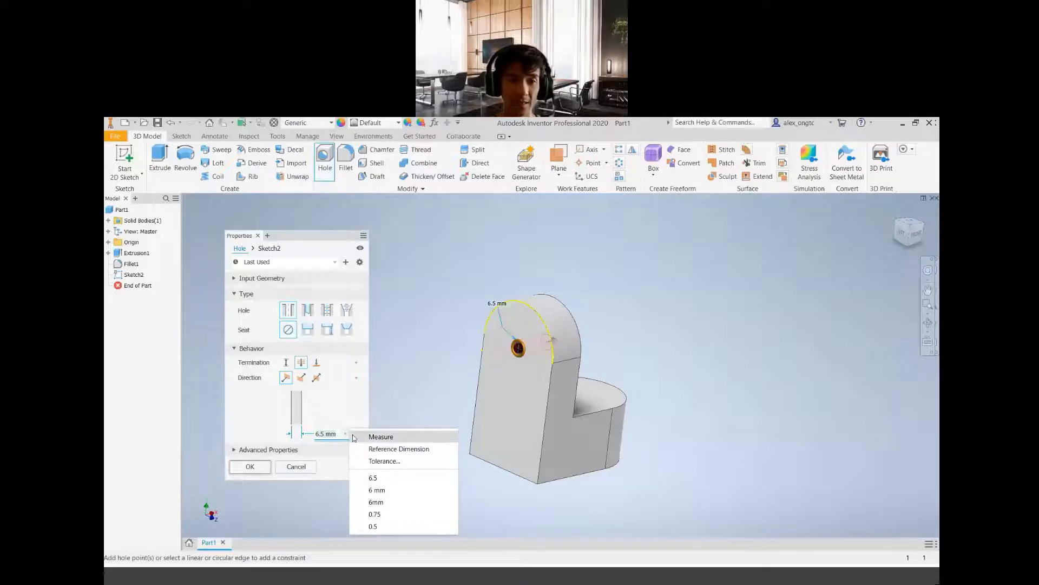
{"action": "left_click", "coordinate": [339, 437]}
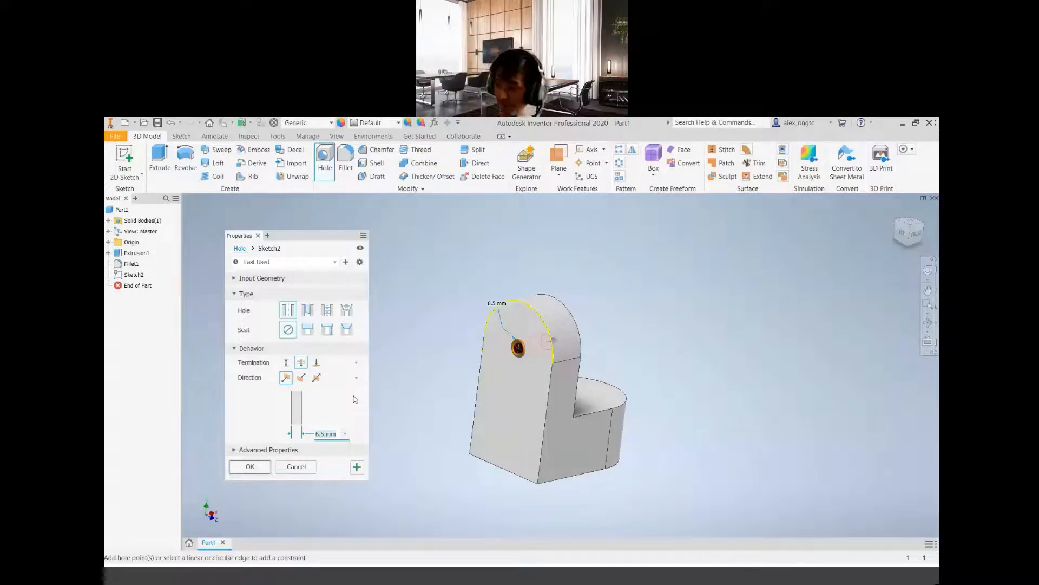
{"action": "type", "text": "0.75"}
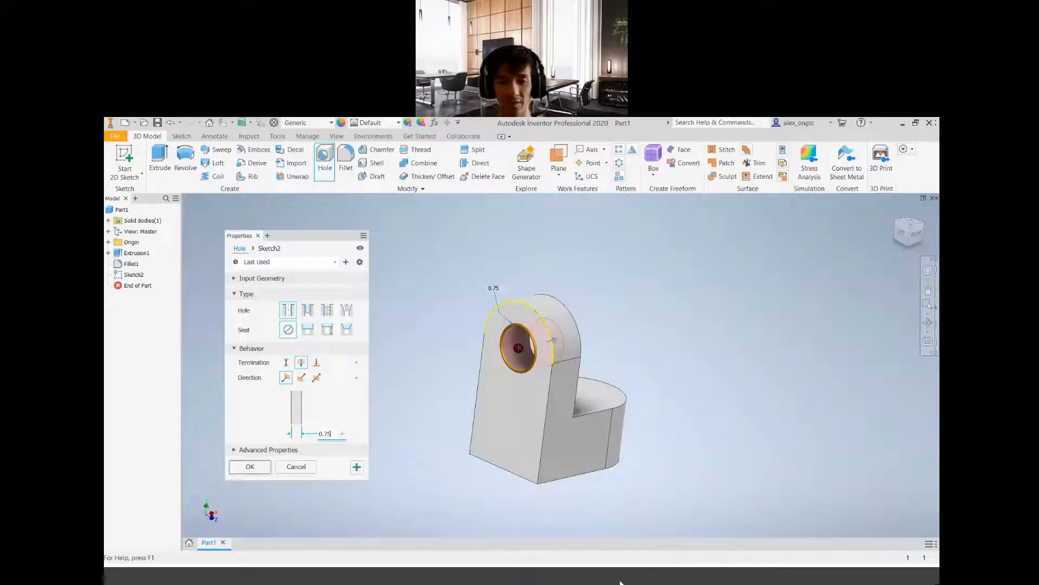
{"action": "key", "text": "alt+Tab"}
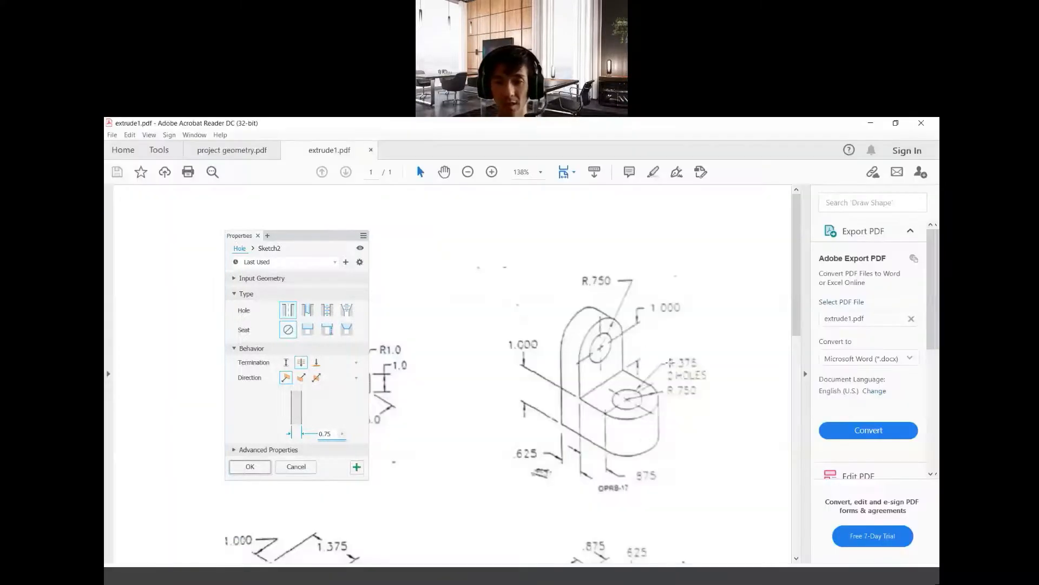
{"action": "left_click_drag", "start_coordinate": [655, 355], "coordinate": [710, 385]}
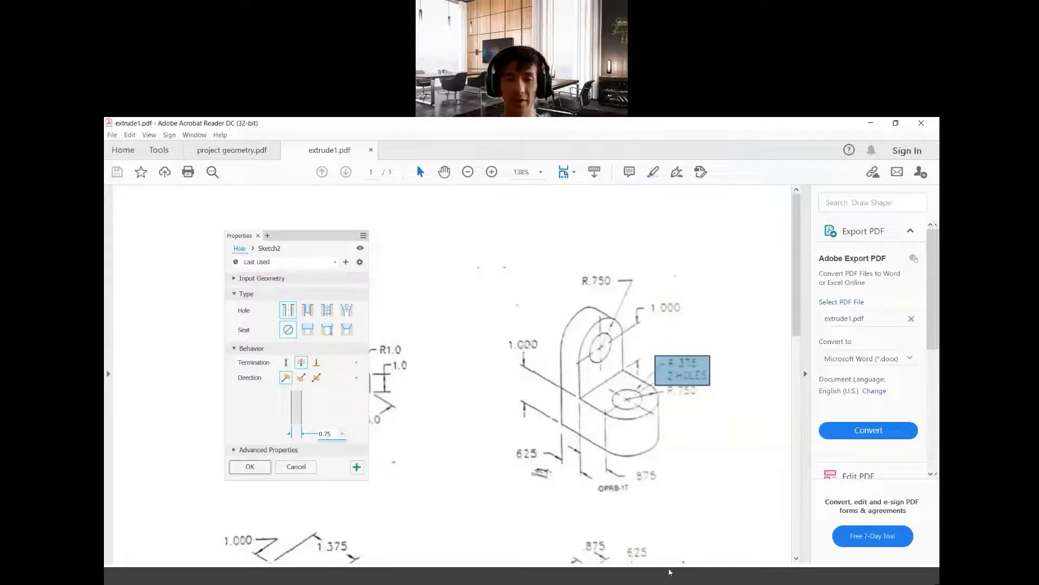
{"action": "left_click", "coordinate": [519, 582]}
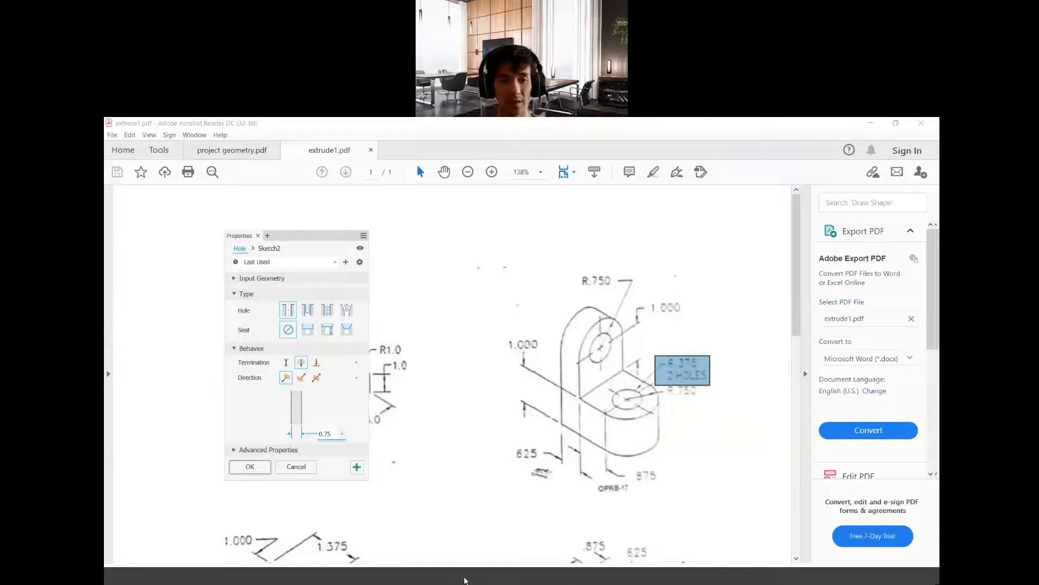
{"action": "left_click", "coordinate": [466, 578]}
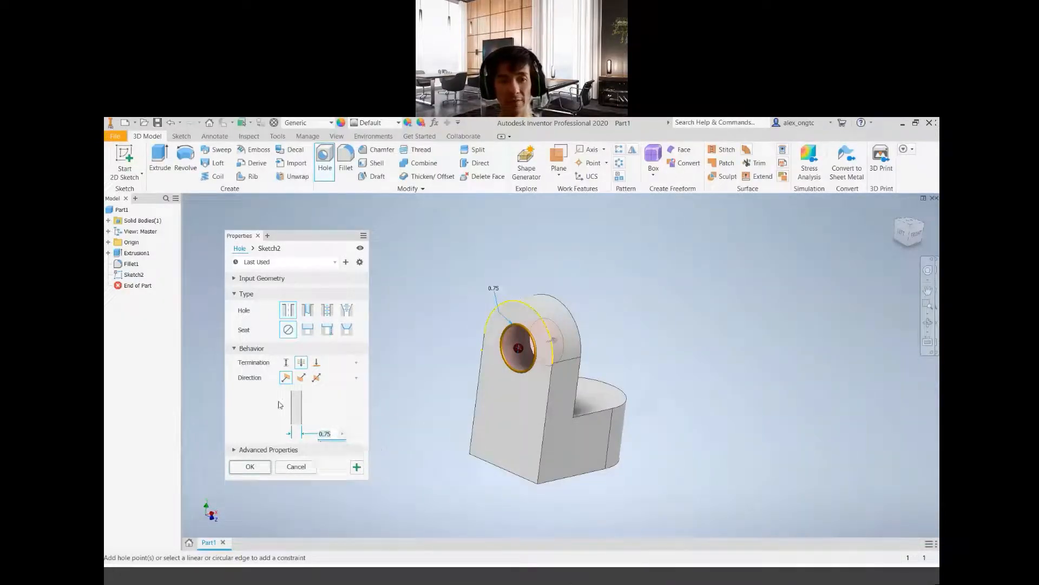
{"action": "left_click", "coordinate": [250, 467]}
Cut a 0.75 in diameter through-all hole in the base's upper face, concentric with its rounded front end.
{"action": "middle_click_drag", "start_coordinate": [675, 464], "coordinate": [640, 461]}
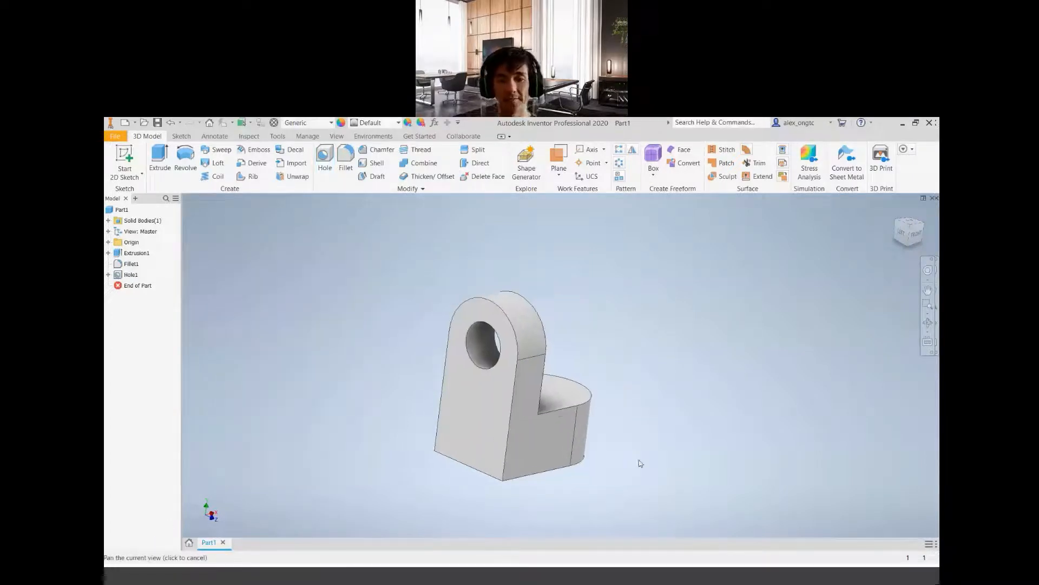
{"action": "key", "text": "F4"}
{"action": "left_click_drag", "start_coordinate": [533, 411], "coordinate": [466, 455]}
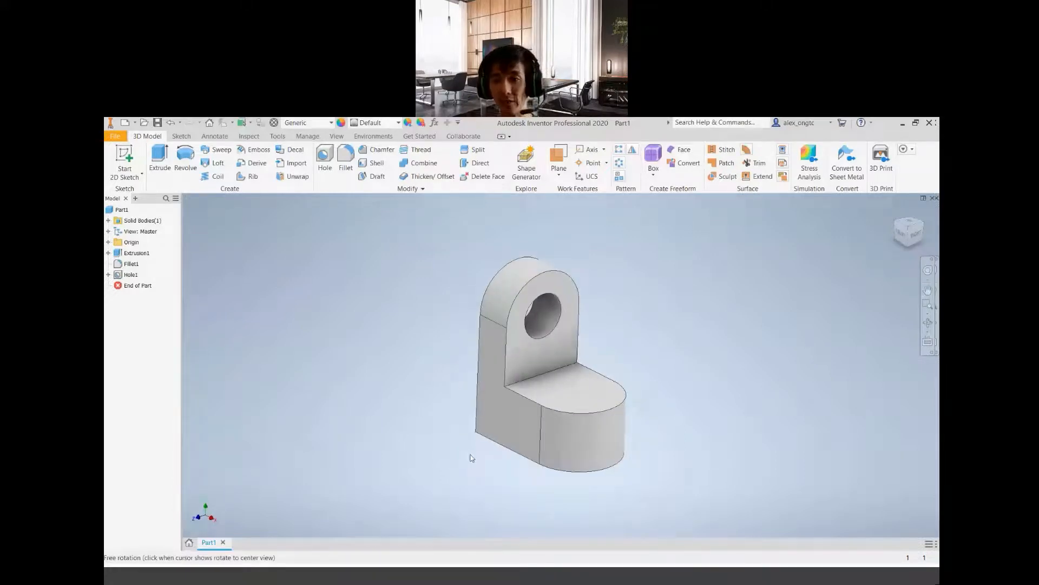
{"action": "left_click", "coordinate": [901, 234]}
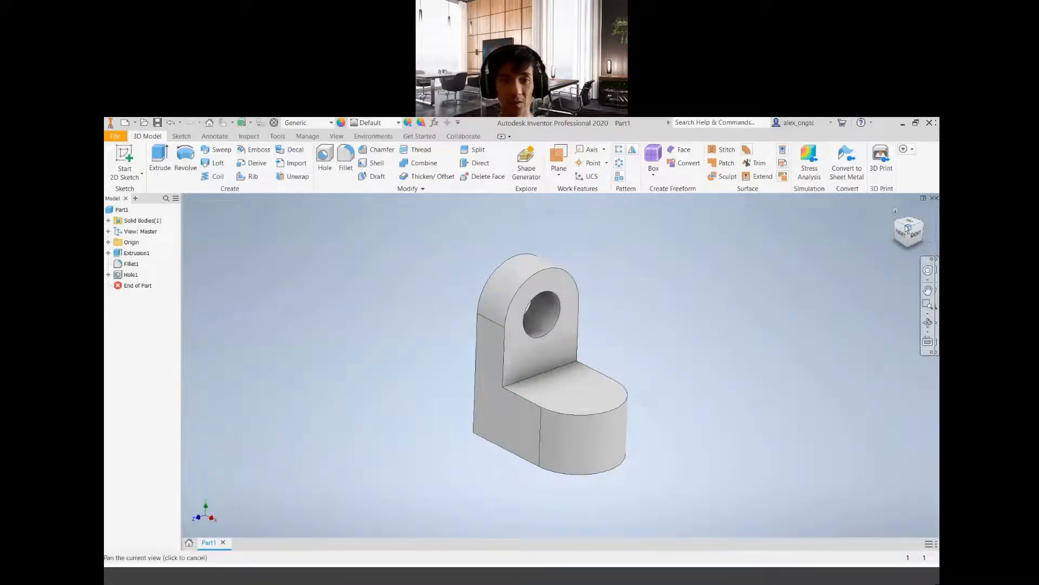
{"action": "left_click", "coordinate": [323, 158]}
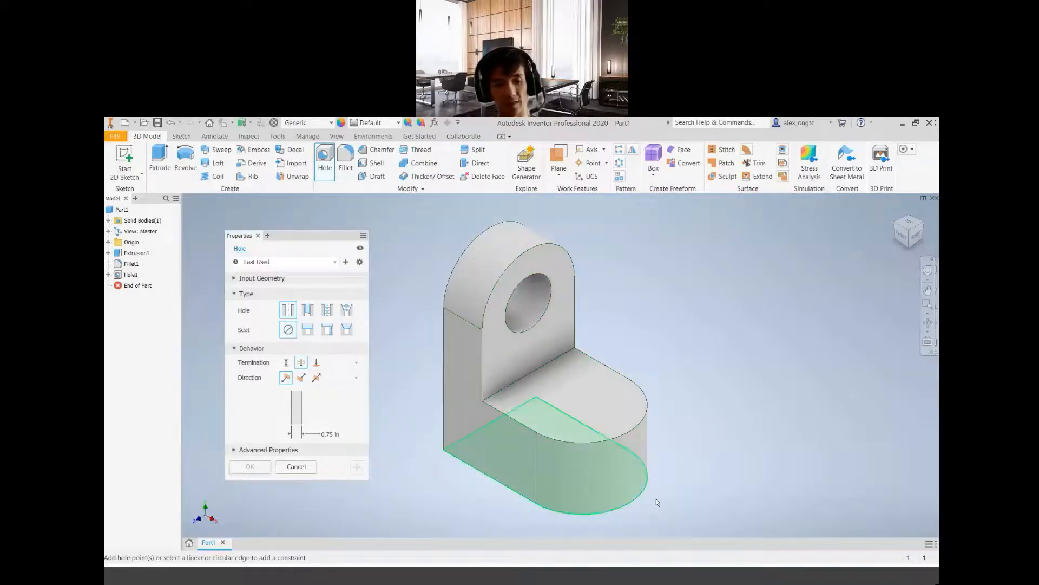
{"action": "key", "text": "F4"}
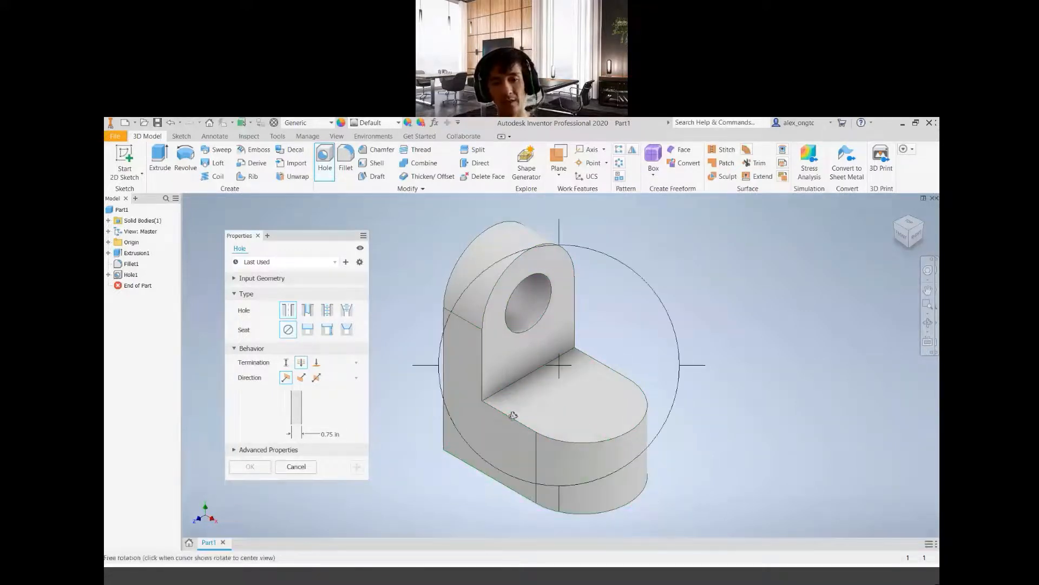
{"action": "left_click_drag", "start_coordinate": [546, 395], "coordinate": [550, 347]}
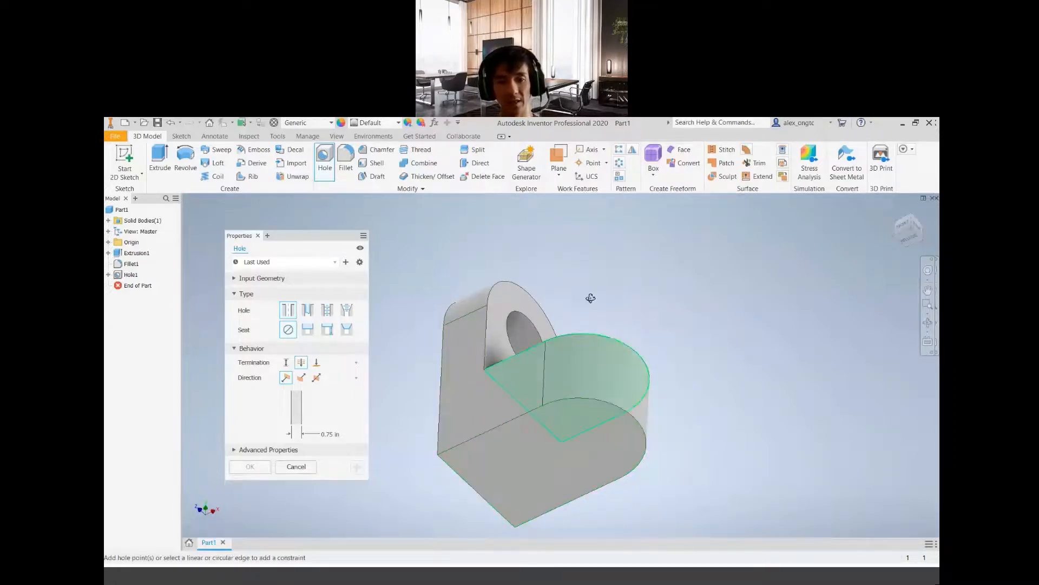
{"action": "key", "text": "F4"}
{"action": "left_click_drag", "start_coordinate": [557, 360], "coordinate": [553, 399]}
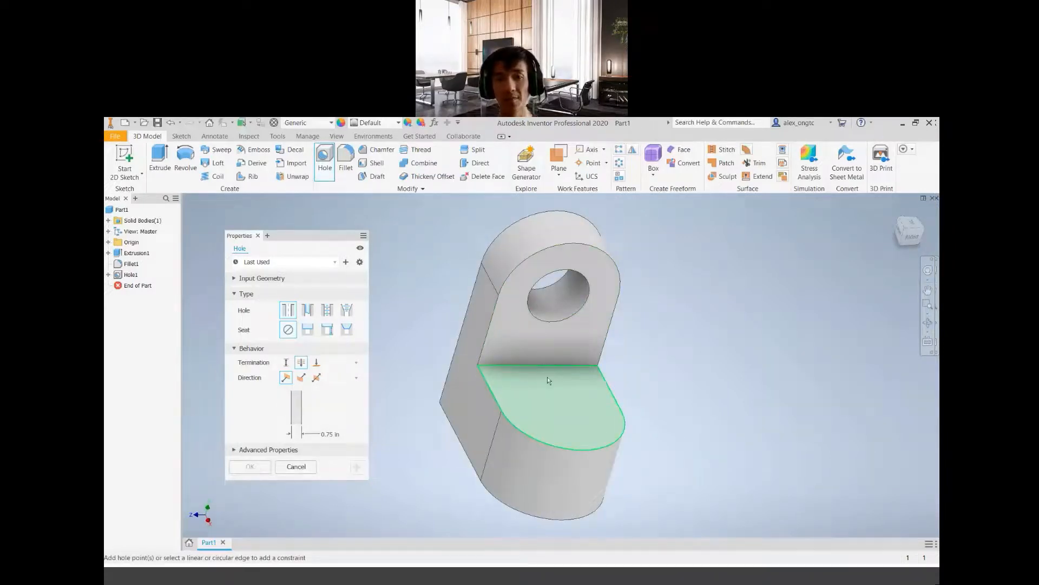
{"action": "left_click", "coordinate": [548, 377]}
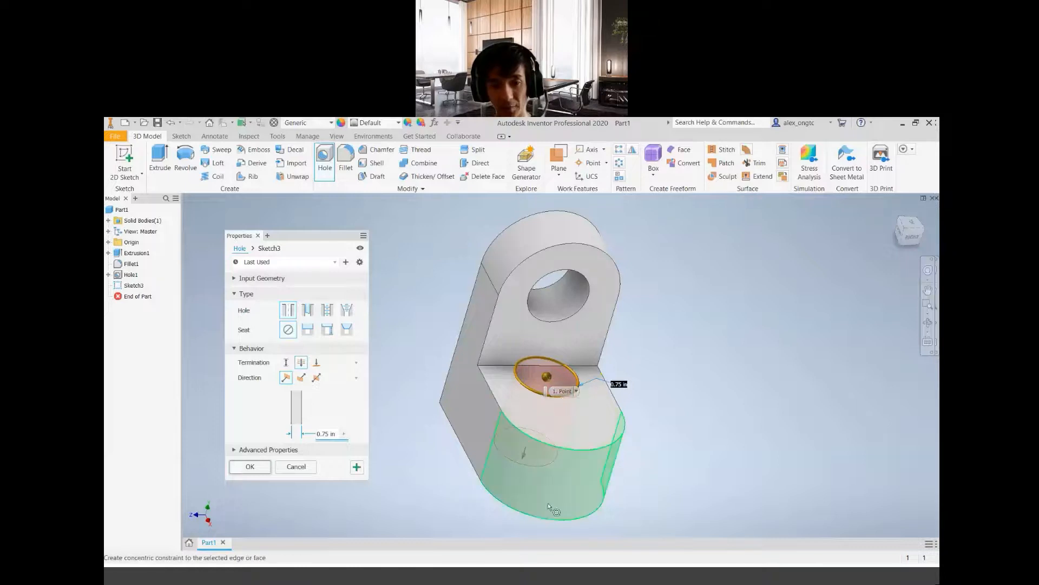
{"action": "left_click", "coordinate": [552, 381]}
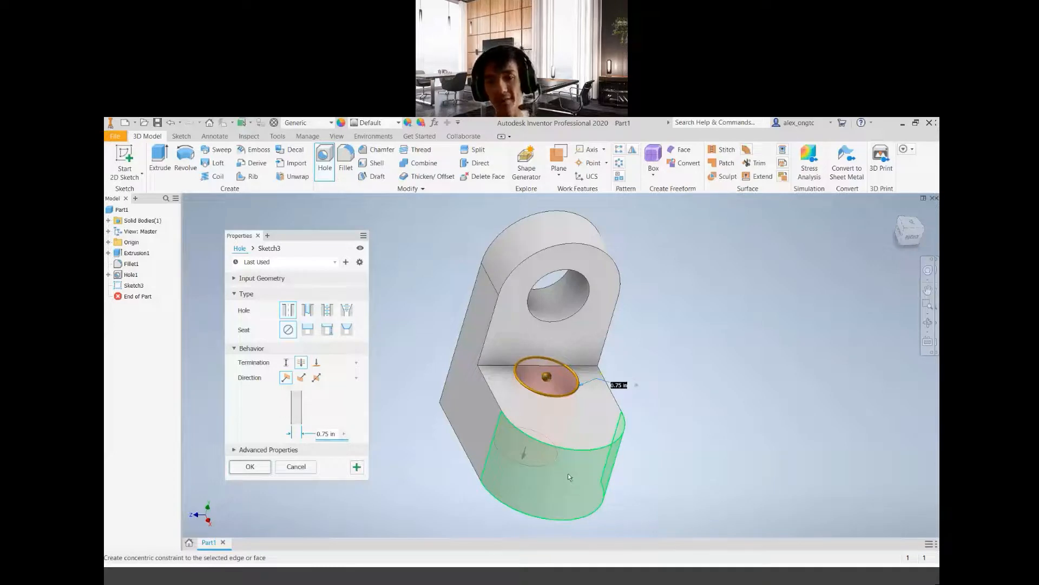
{"action": "left_click", "coordinate": [568, 475]}
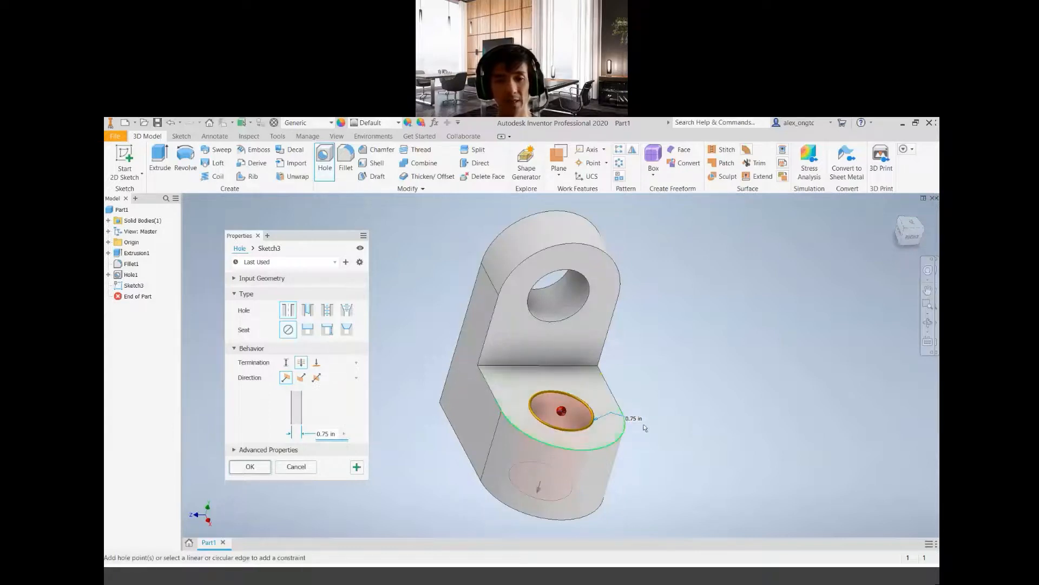
{"action": "left_click", "coordinate": [249, 467]}
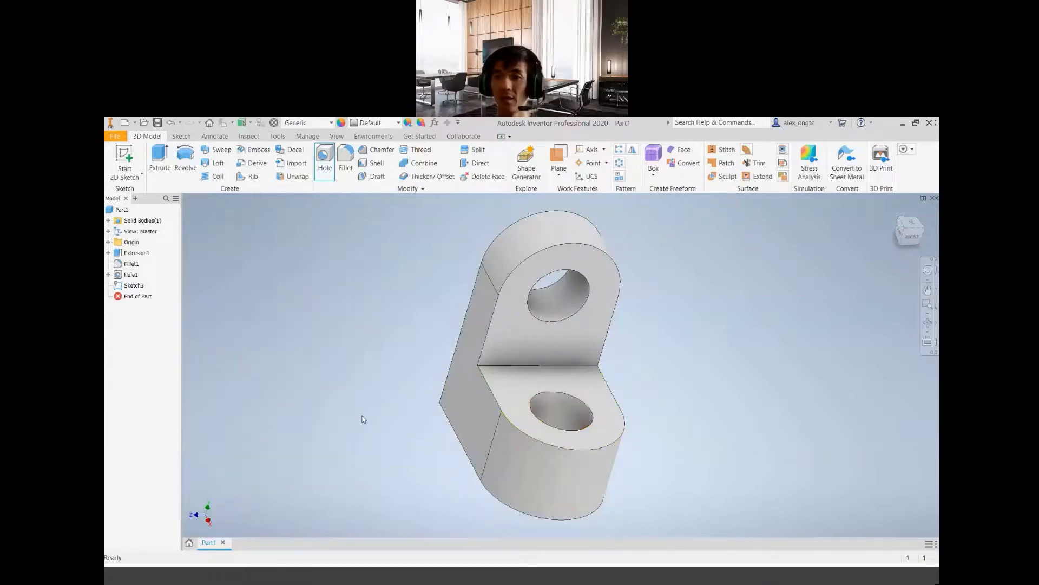
Calculate the finished part's physical properties in its iProperties and read its mass.
{"action": "left_click", "coordinate": [907, 233]}
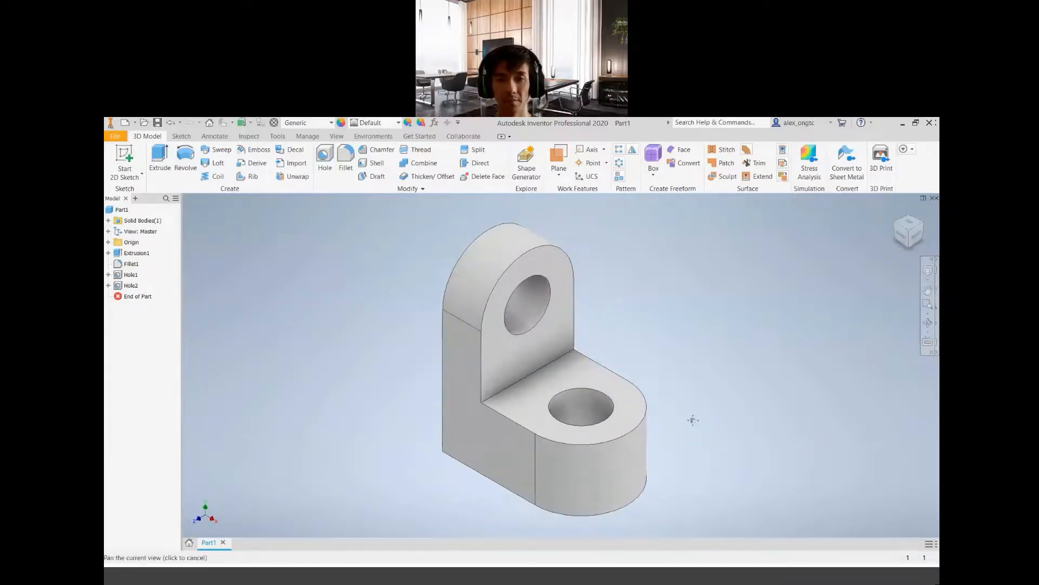
{"action": "middle_click_drag", "start_coordinate": [693, 419], "coordinate": [687, 421]}
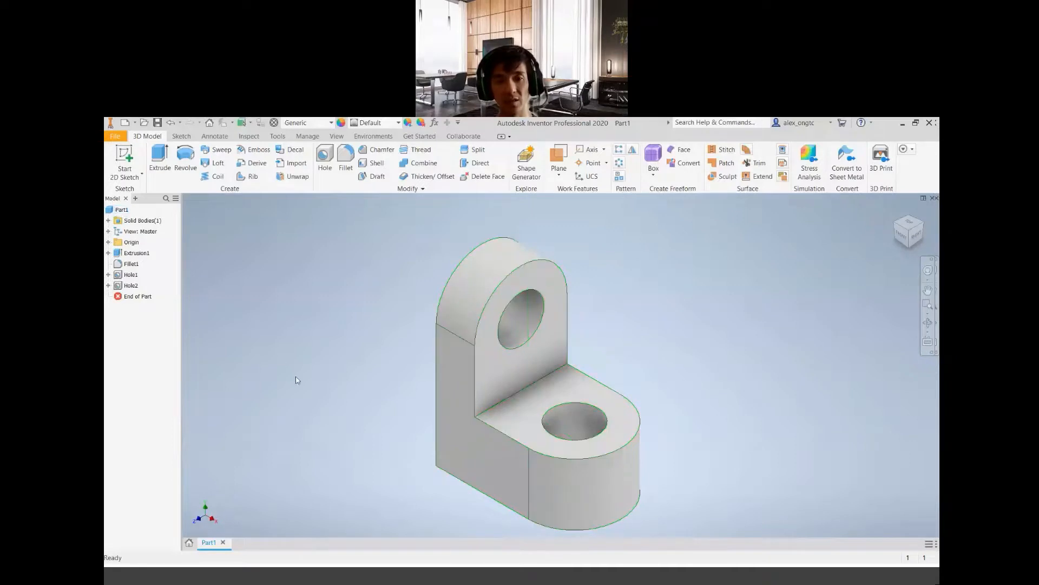
{"action": "right_click", "coordinate": [119, 214]}
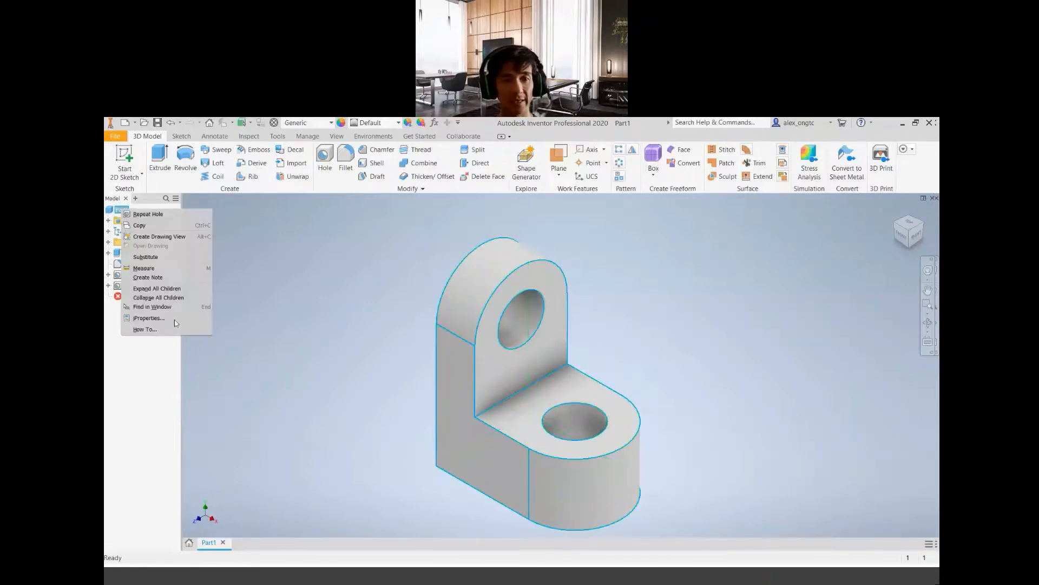
{"action": "left_click", "coordinate": [178, 318]}
{"action": "left_click", "coordinate": [325, 207]}
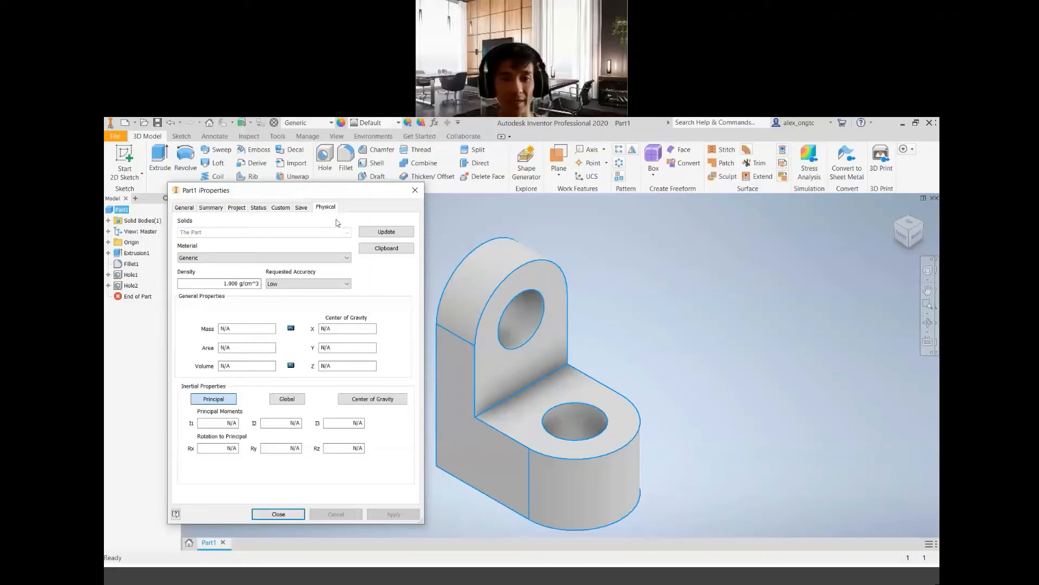
{"action": "left_click", "coordinate": [396, 235]}
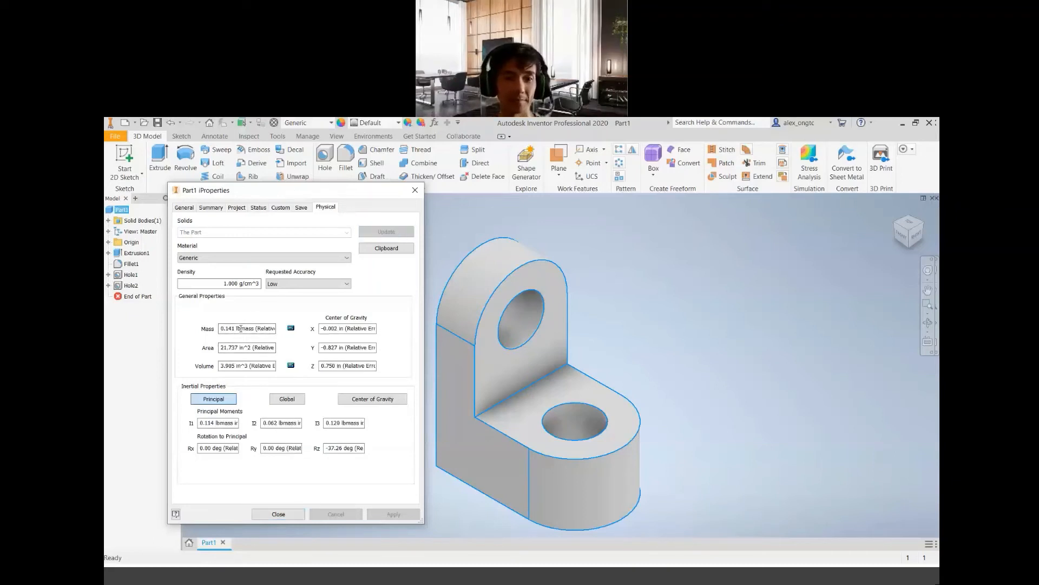
{"action": "left_click_drag", "start_coordinate": [242, 329], "coordinate": [205, 334]}
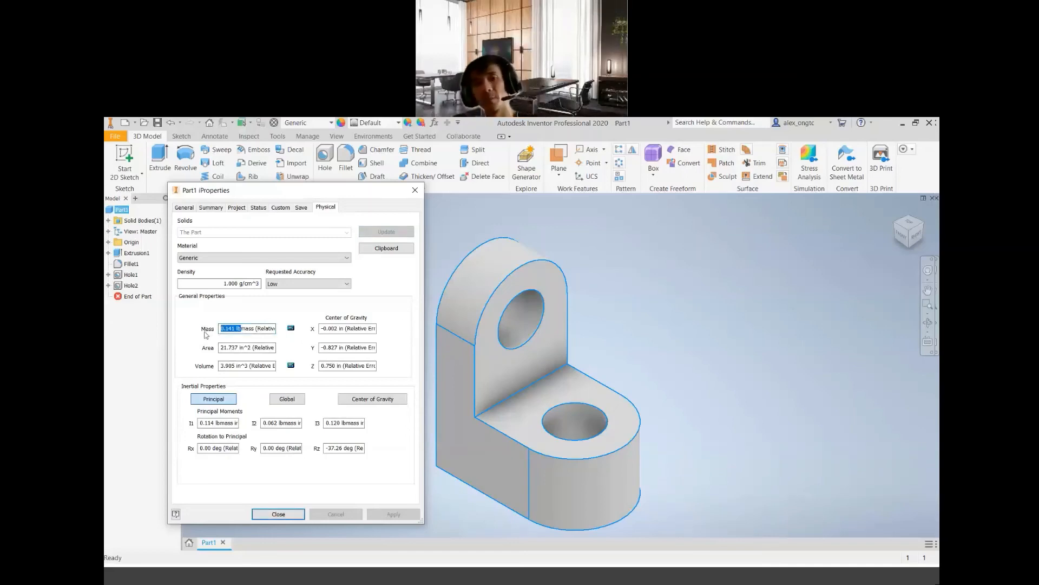